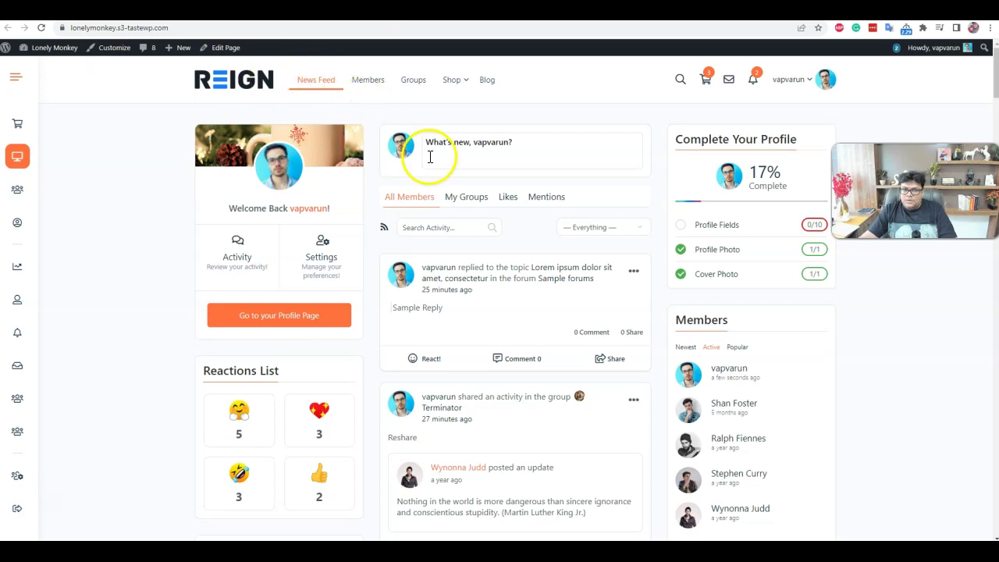
- Open the Reign theme Customizer from the admin bar and go to its General section
scroll(529, 190, down, 3)
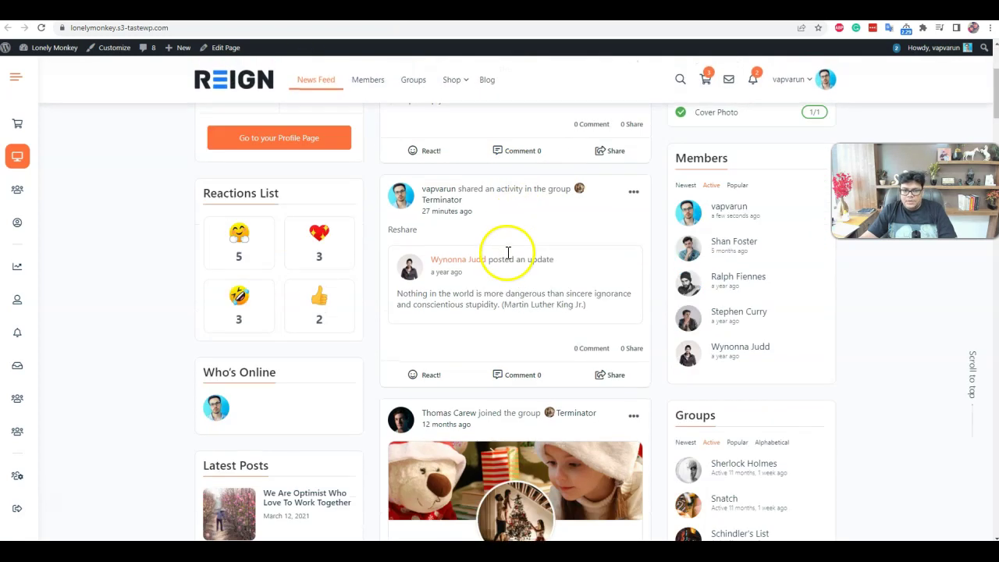
scroll(508, 252, up, 3)
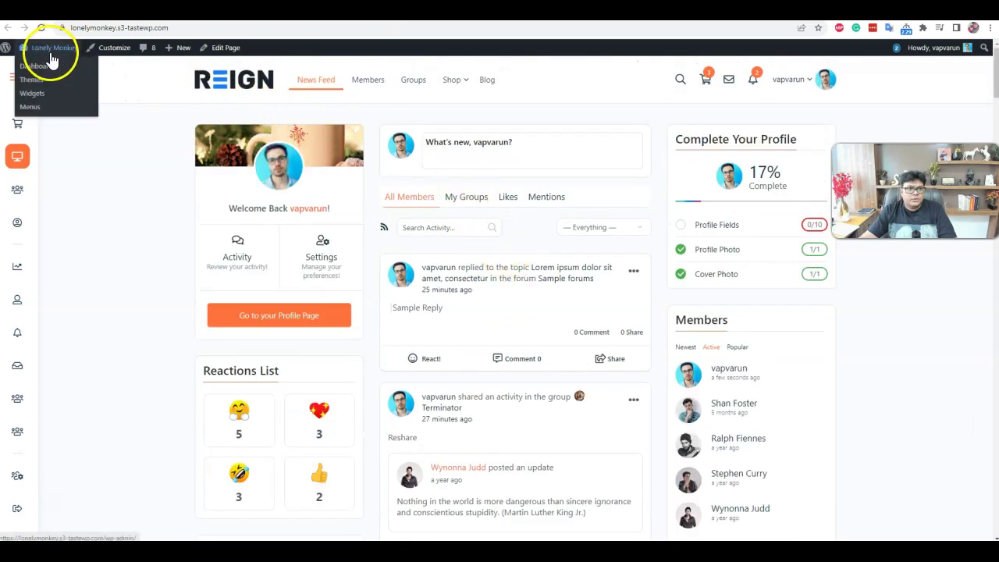
click(104, 52)
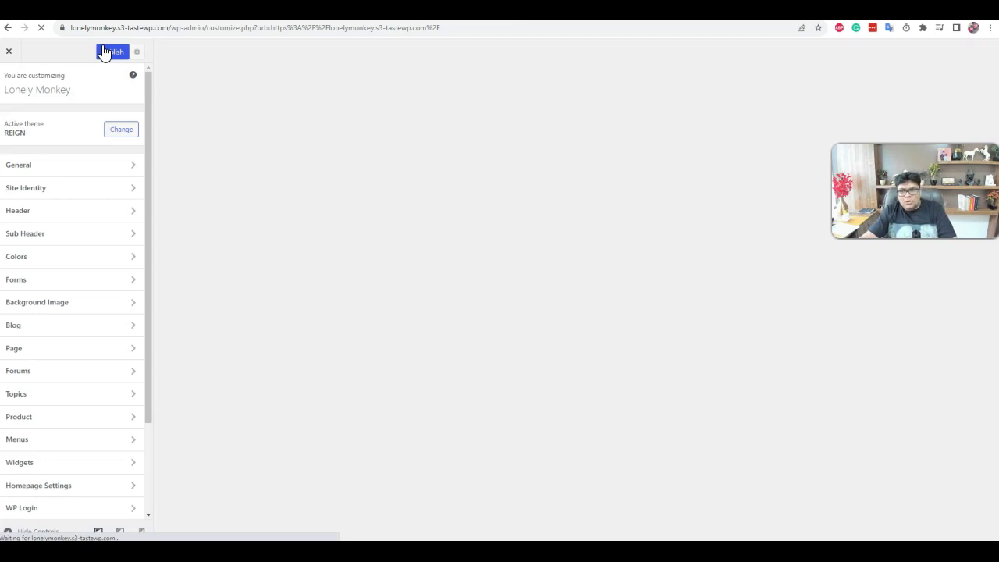
scroll(100, 363, down, 2)
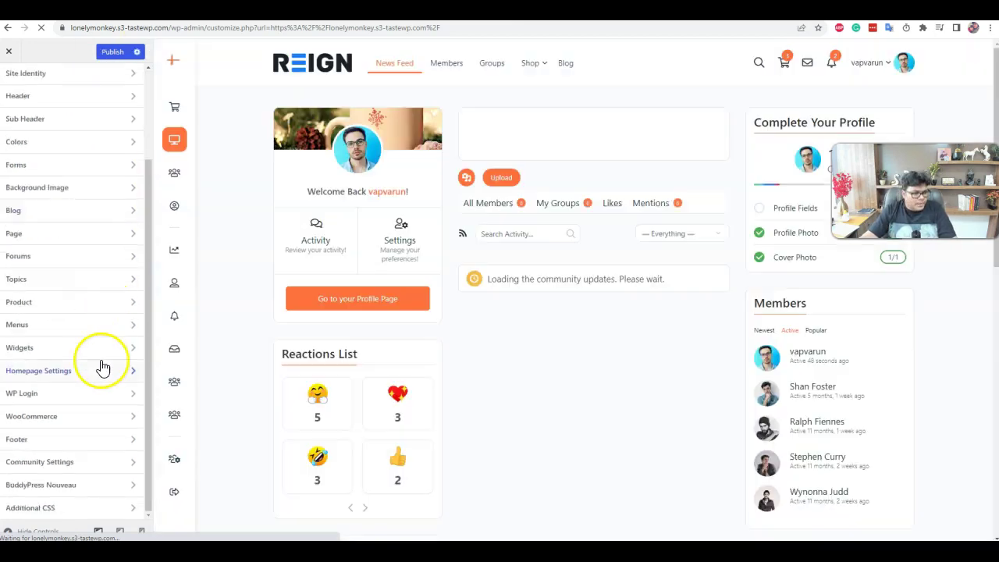
scroll(93, 289, up, 2)
click(46, 165)
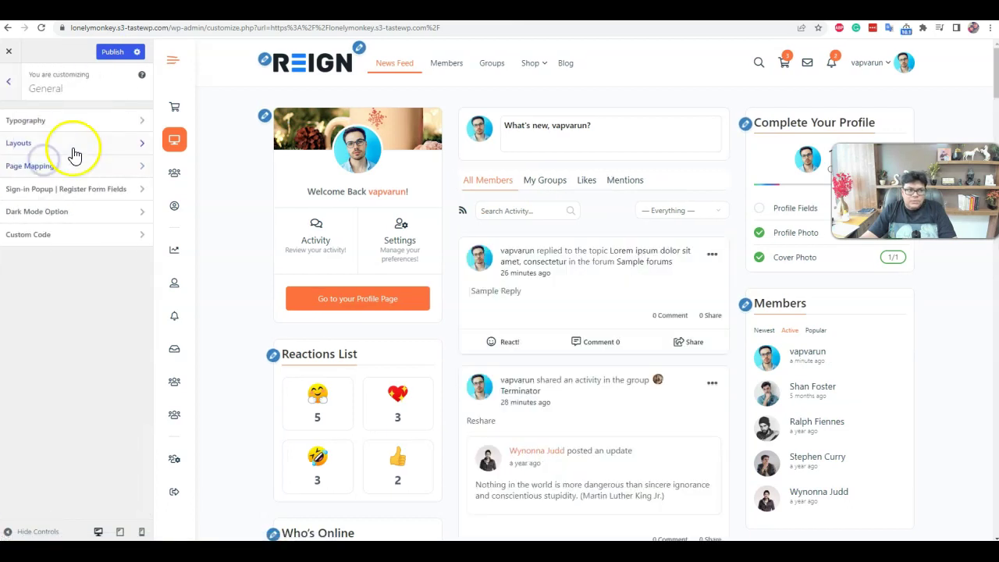
- Open Typography under General and review the Body Font and Site Title settings
click(91, 127)
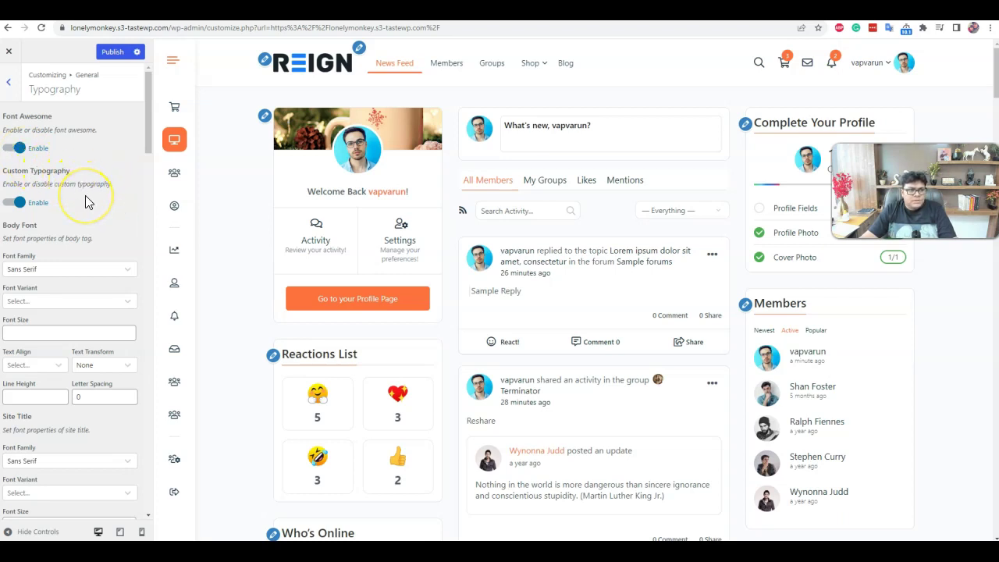
scroll(85, 195, down, 3)
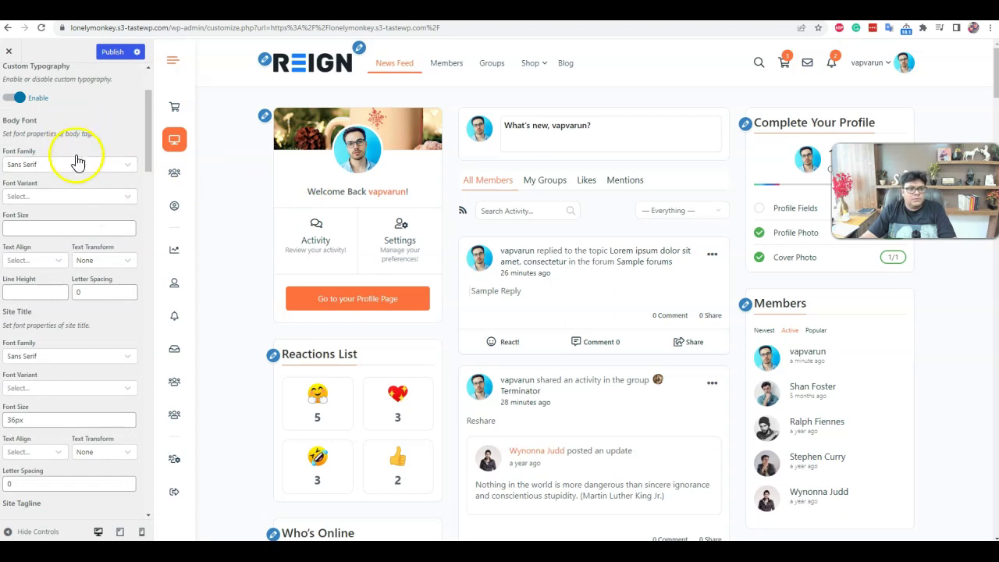
scroll(78, 211, down, 3)
scroll(35, 234, down, 3)
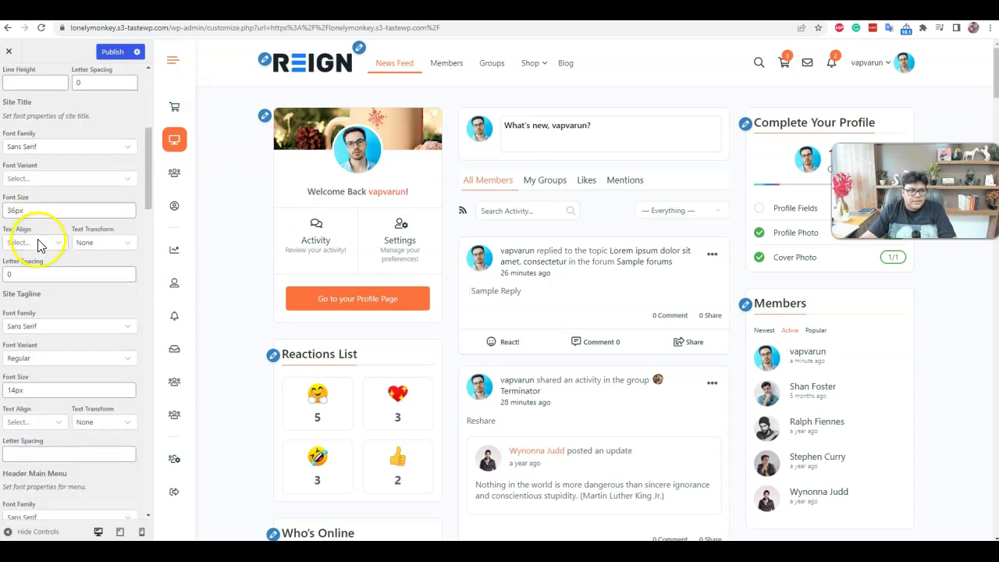
scroll(47, 273, down, 3)
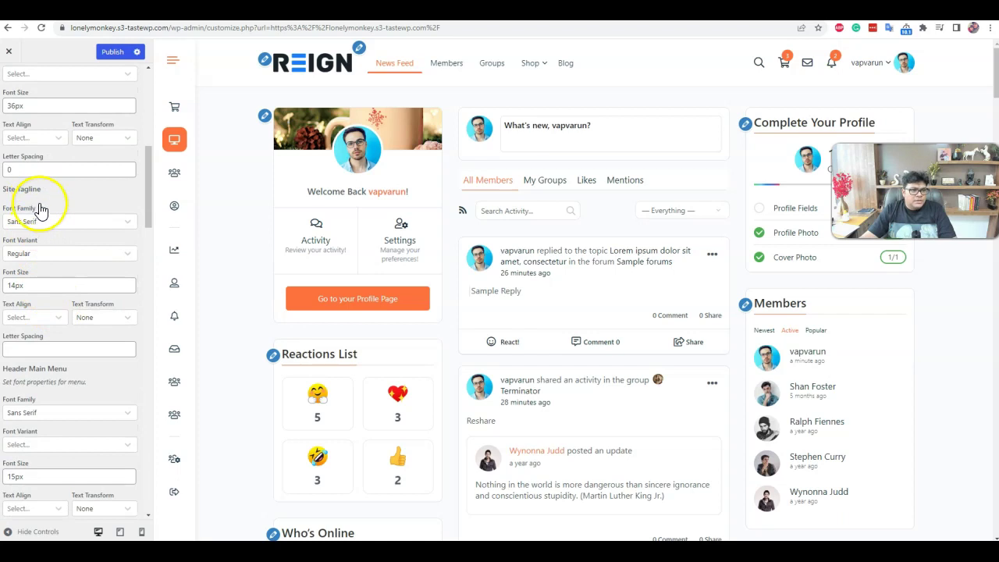
scroll(56, 203, down, 3)
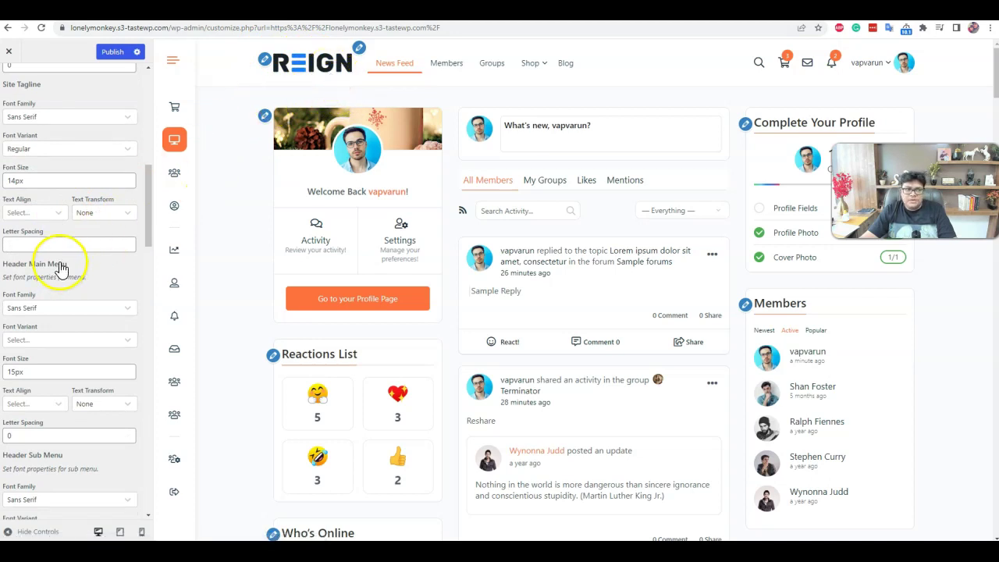
scroll(62, 267, down, 3)
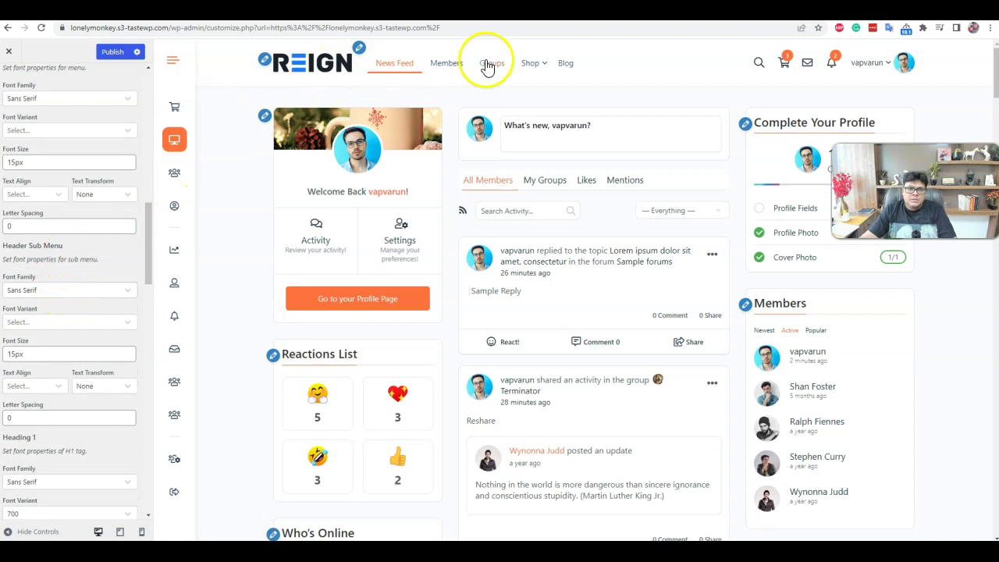
- Scroll through the Menu, Heading and Blockquote font settings in Typography
mouse_move(534, 65)
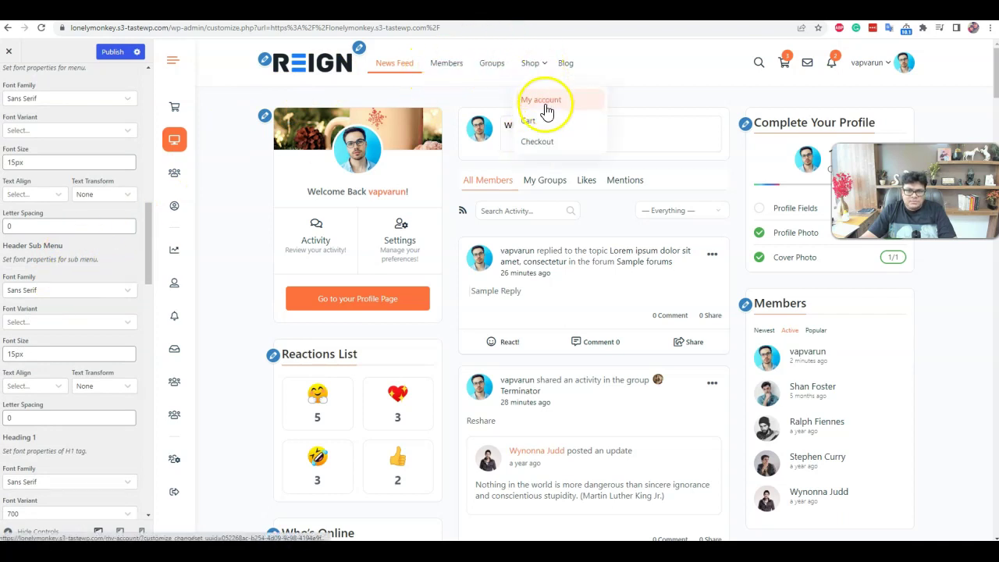
scroll(89, 279, down, 5)
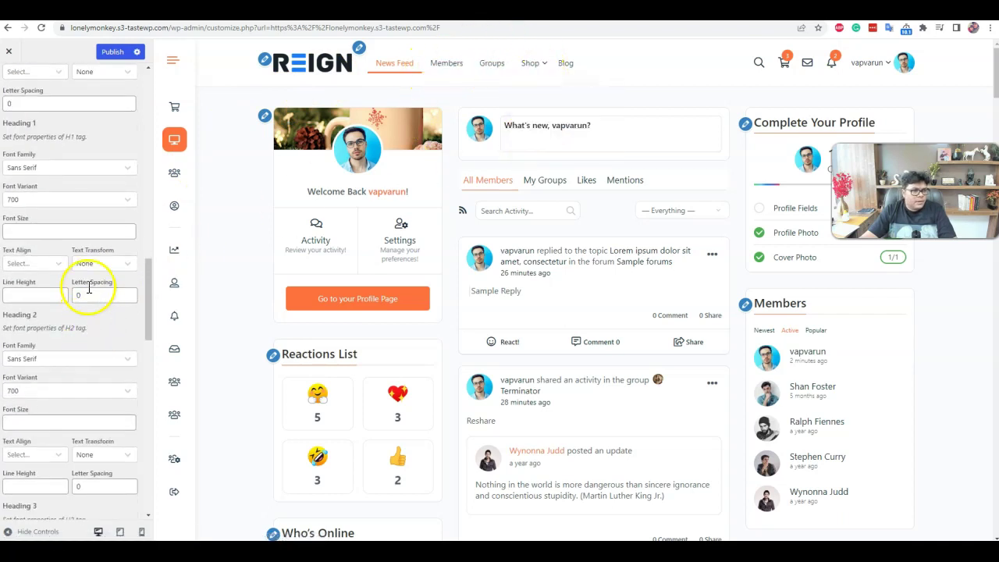
scroll(83, 312, down, 3)
scroll(55, 268, down, 2)
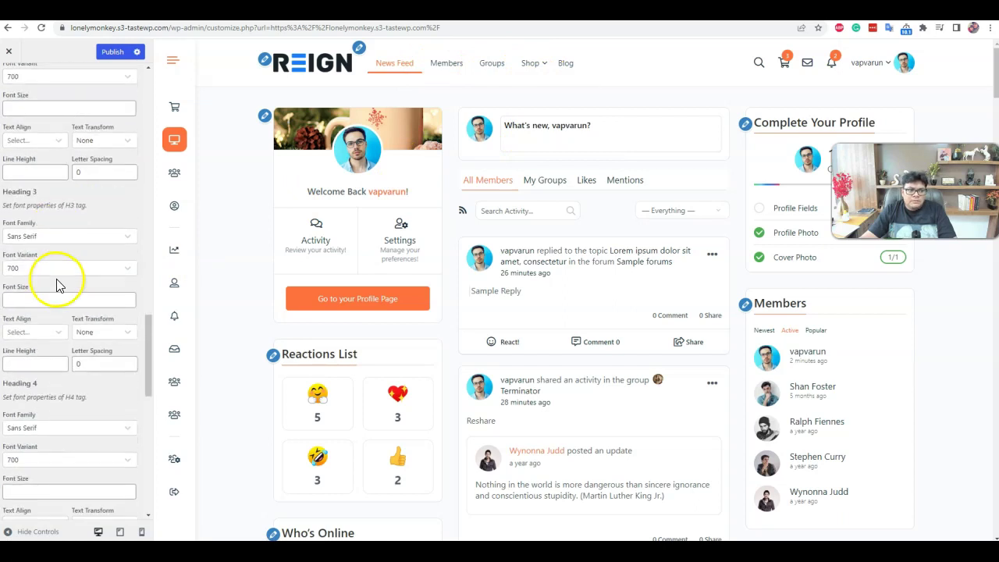
scroll(68, 293, down, 3)
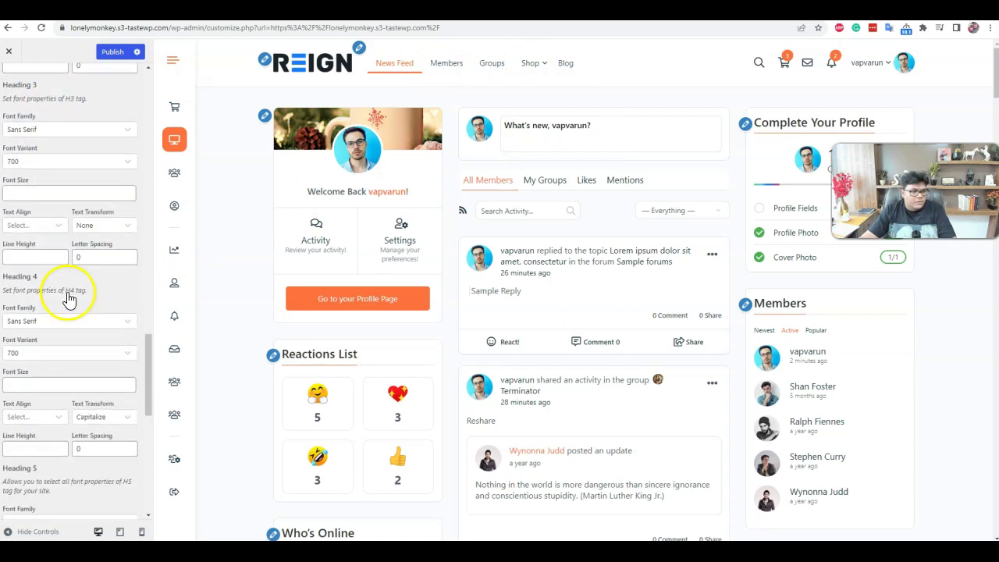
scroll(66, 312, down, 6)
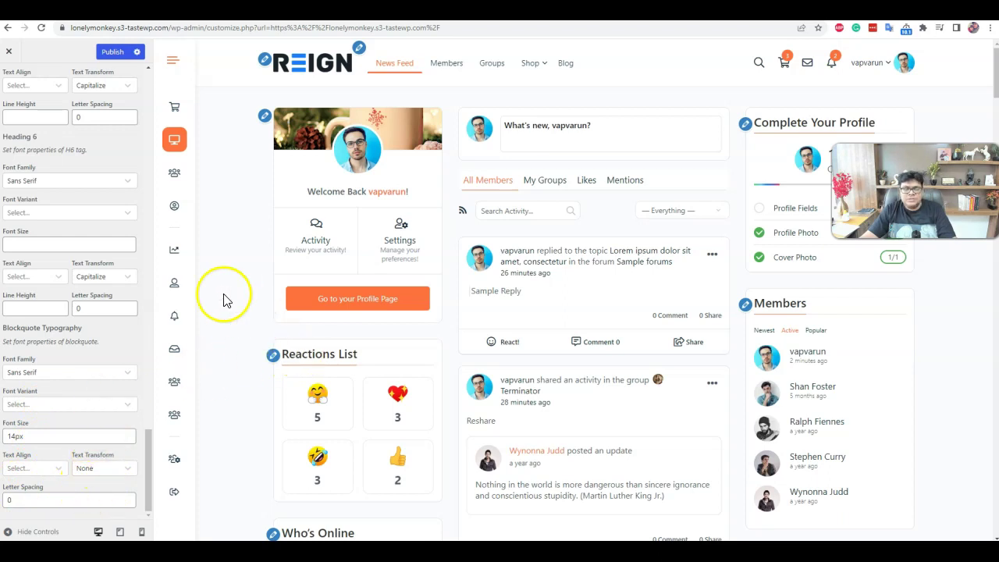
scroll(114, 182, up, 4)
scroll(114, 182, up, 5)
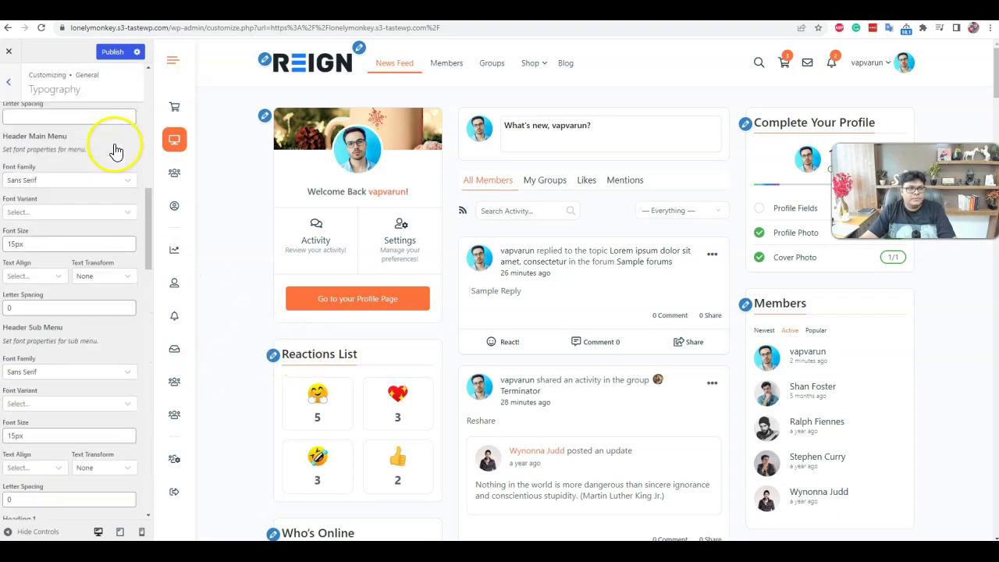
- Switch from General to Layouts and review the Site Loader and Scroll Up options
click(8, 82)
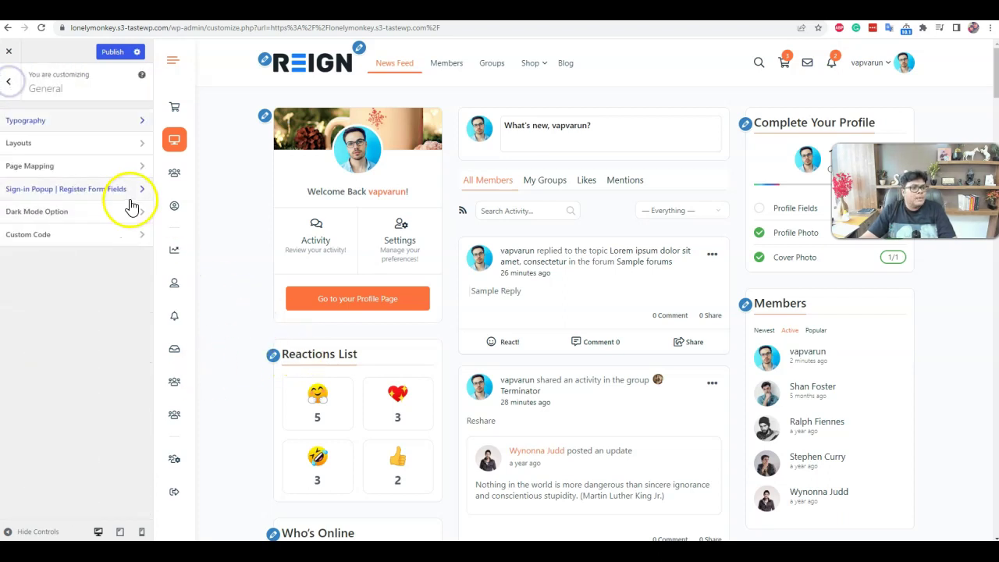
click(77, 144)
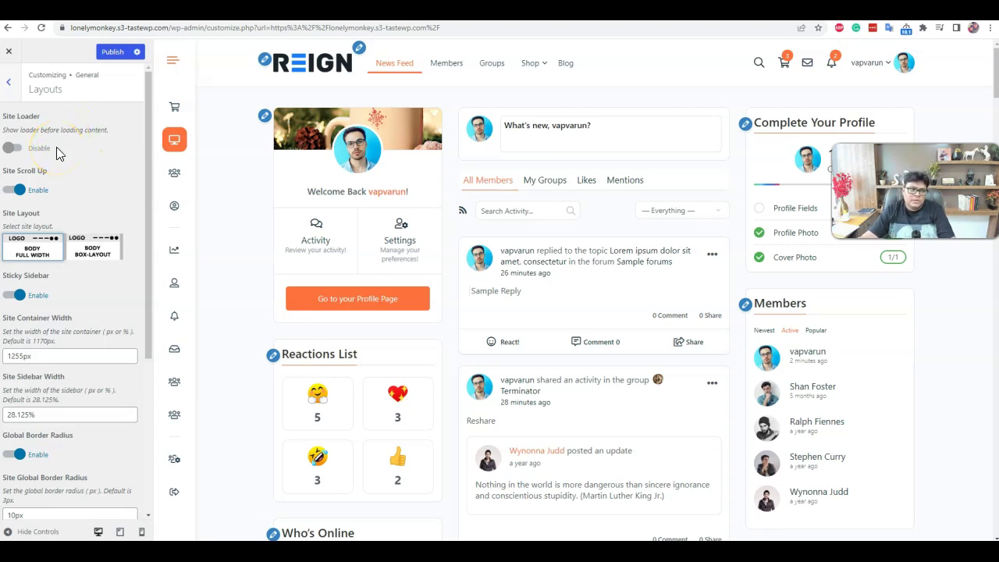
scroll(38, 178, down, 2)
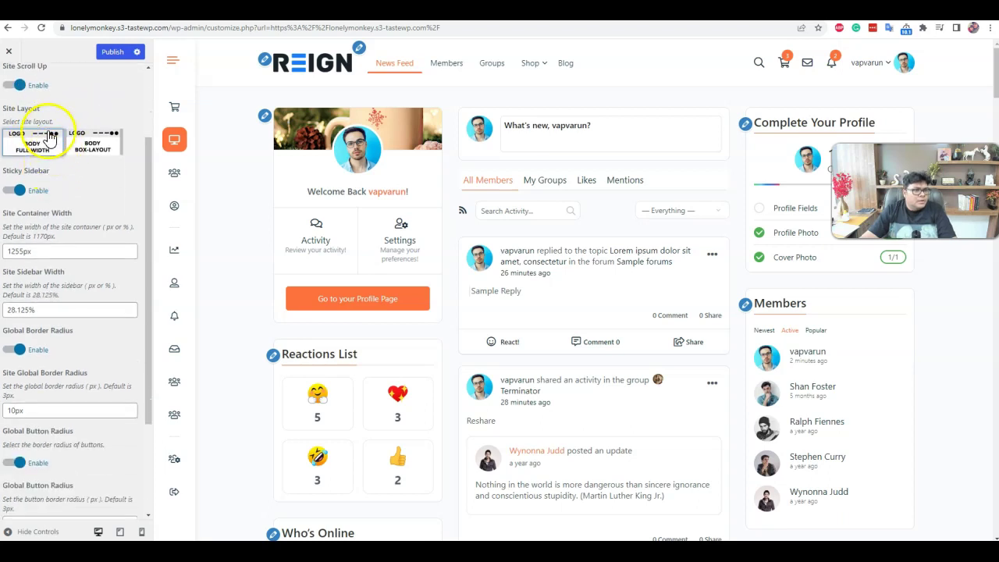
scroll(31, 110, up, 2)
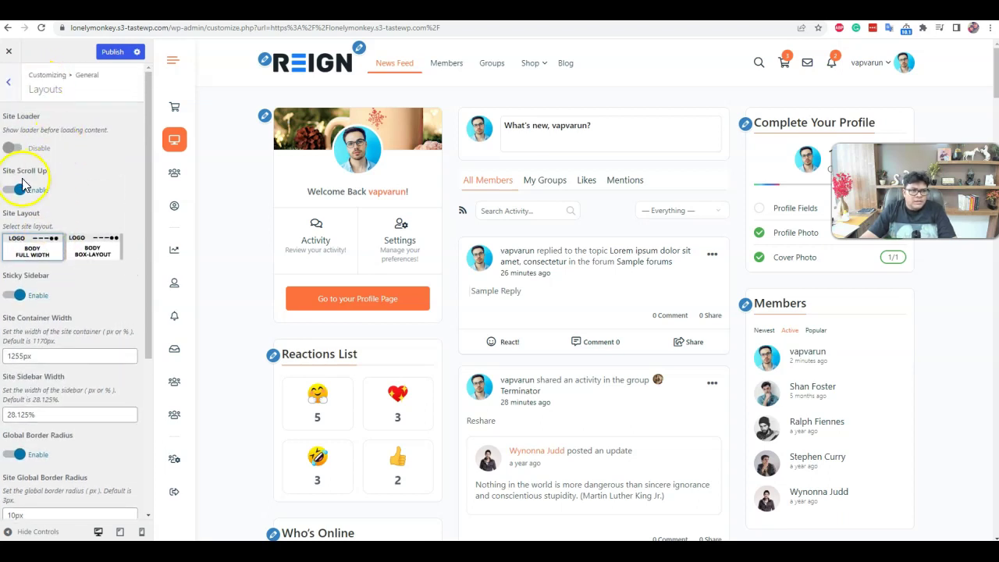
scroll(955, 431, down, 4)
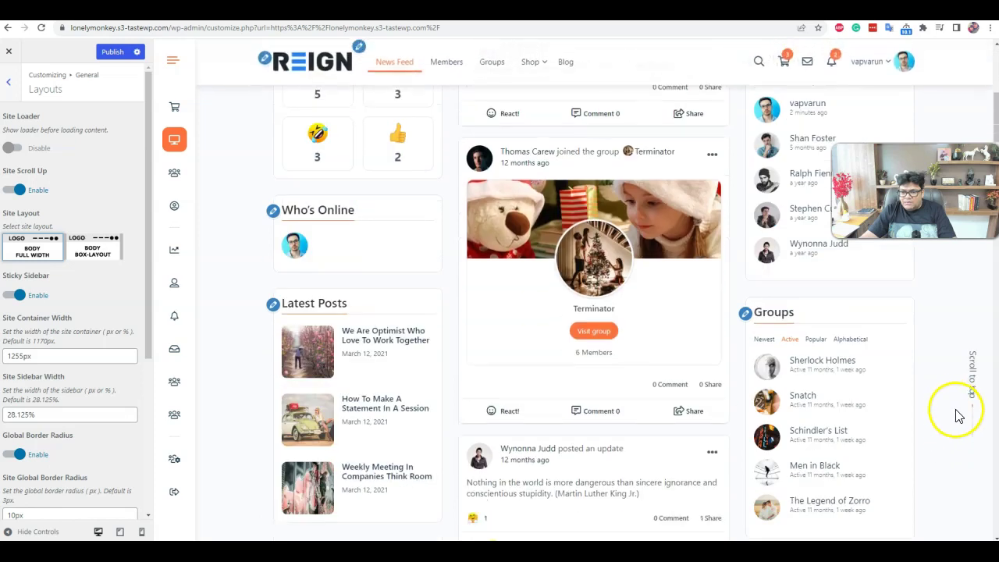
- Test the preview's Scroll to top tab, then review Site Layout and width settings
click(973, 372)
scroll(962, 398, down, 4)
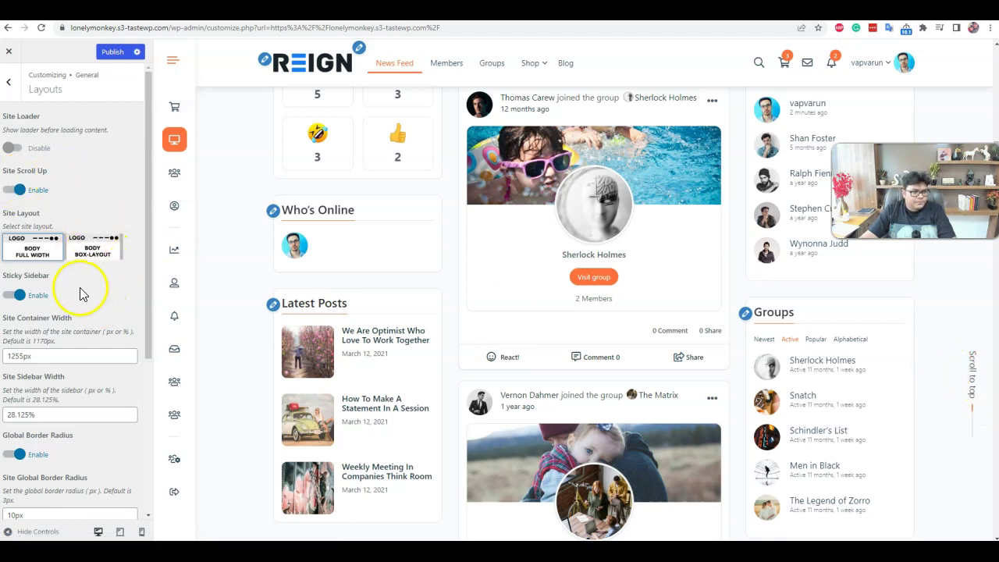
scroll(70, 285, down, 3)
scroll(50, 211, up, 3)
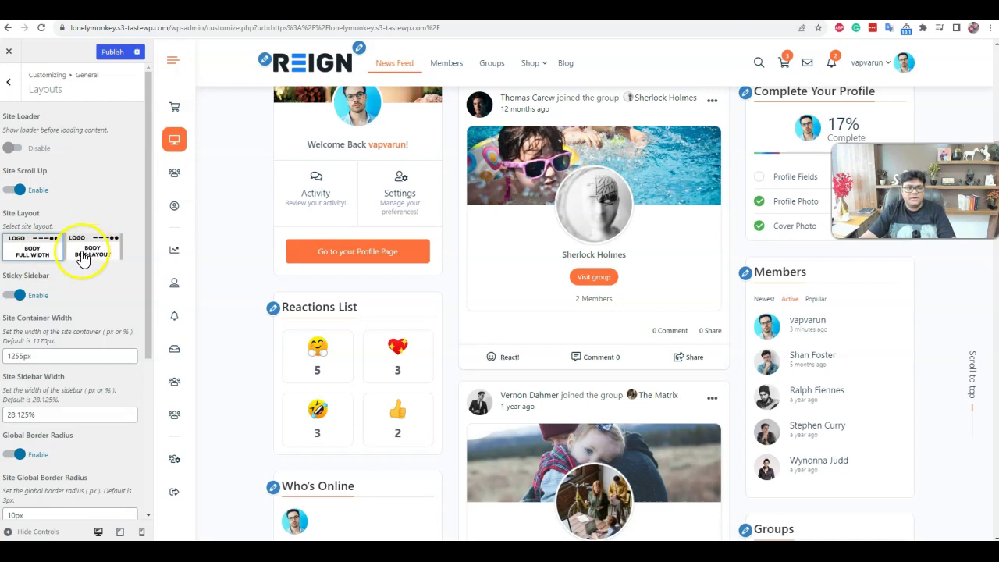
scroll(78, 266, down, 3)
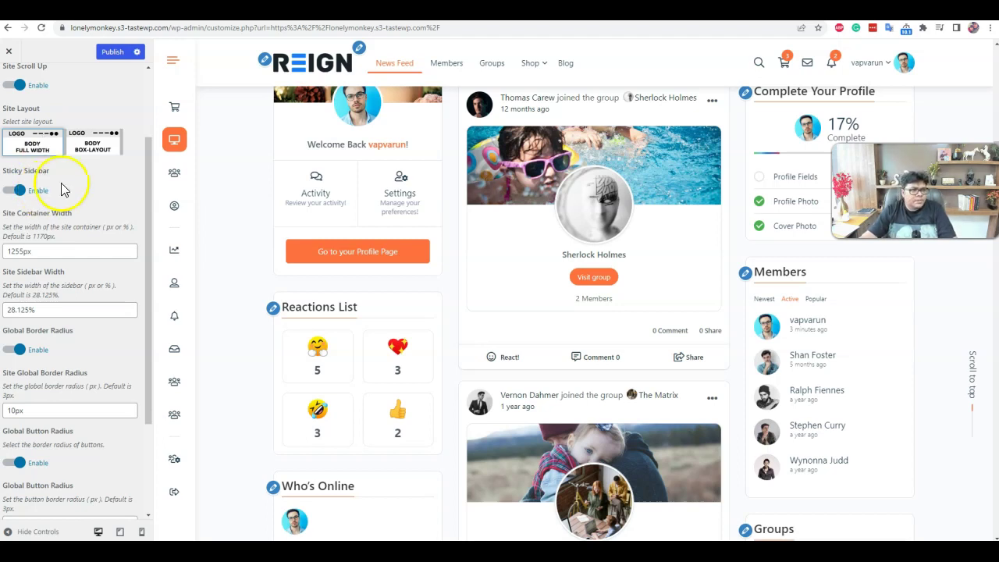
scroll(675, 285, down, 3)
scroll(769, 350, up, 4)
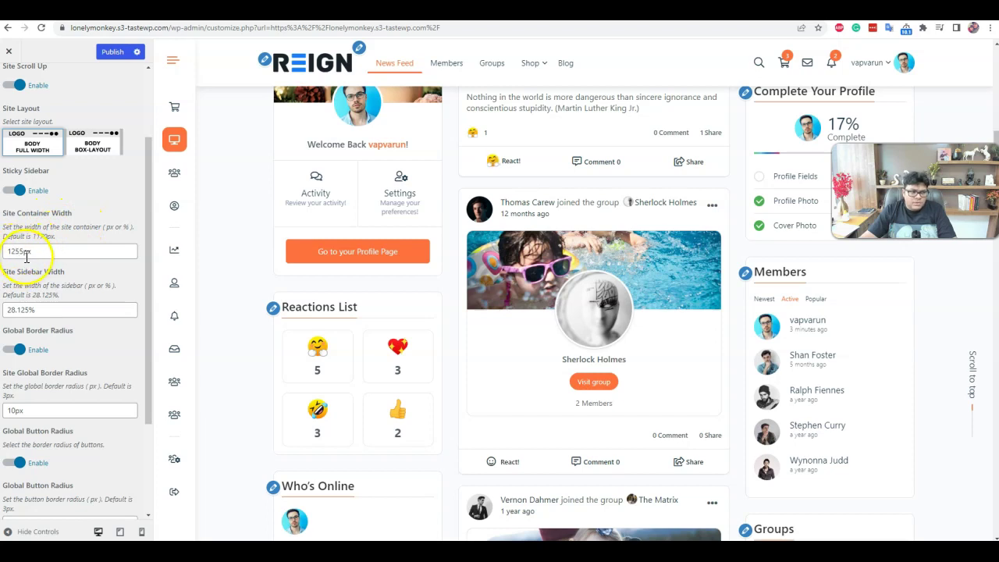
scroll(17, 306, down, 2)
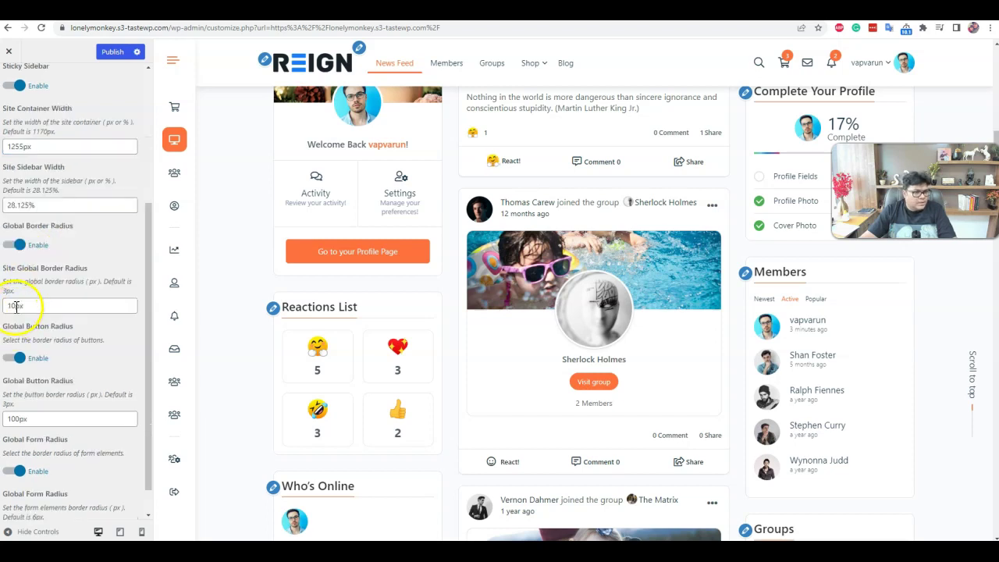
- Set the Site Sidebar Width to 25%
click(13, 206)
key(BackSpace)
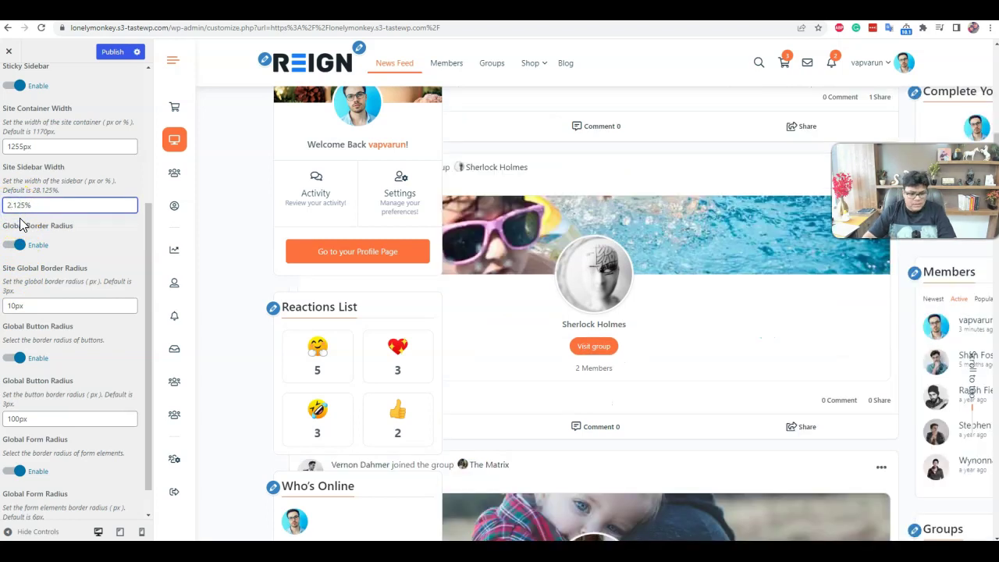
text(5)
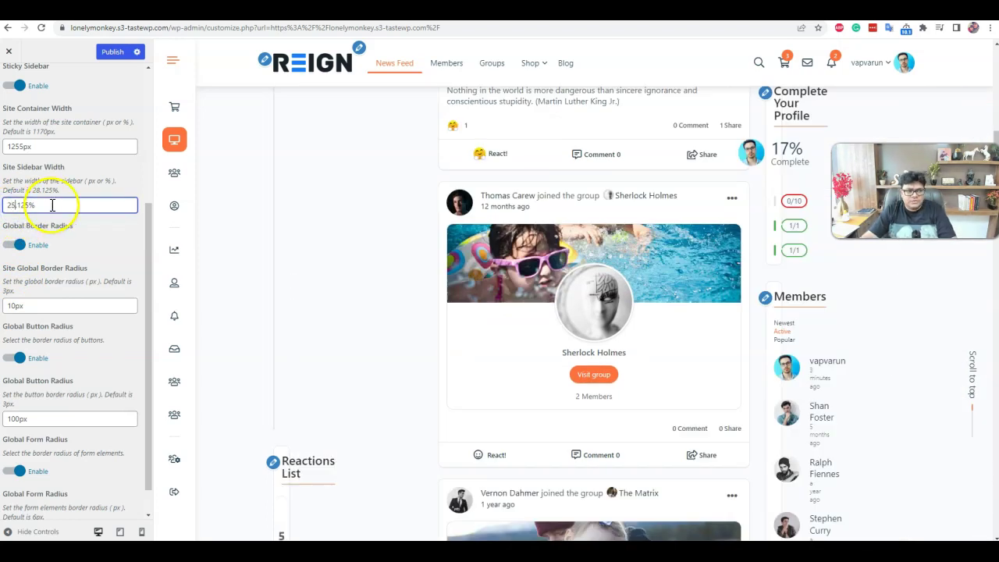
click(110, 225)
scroll(67, 224, up, 3)
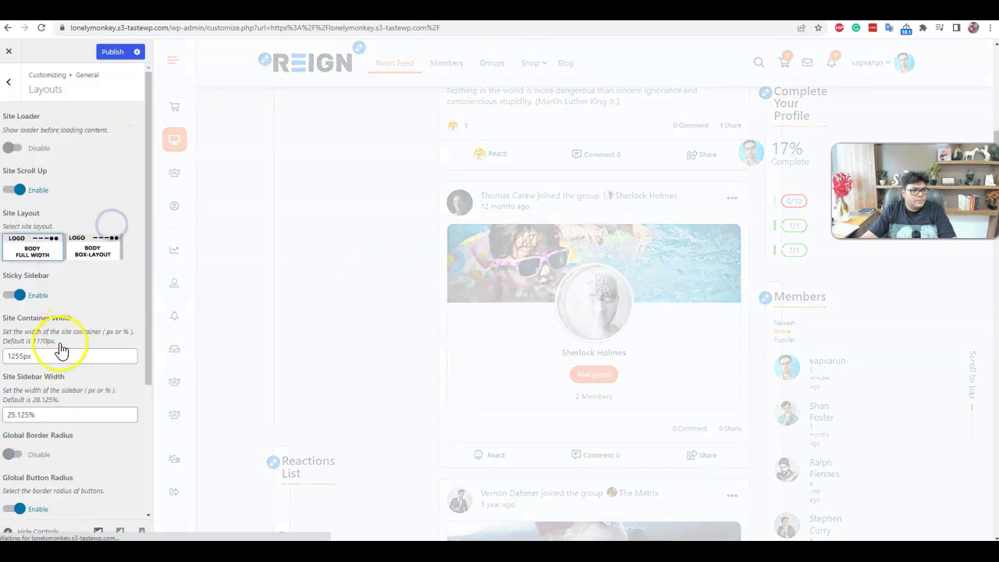
click(38, 413)
key(BackSpace)
key(BackSpace)
key(BackSpace)
key(BackSpace)
key(BackSpace)
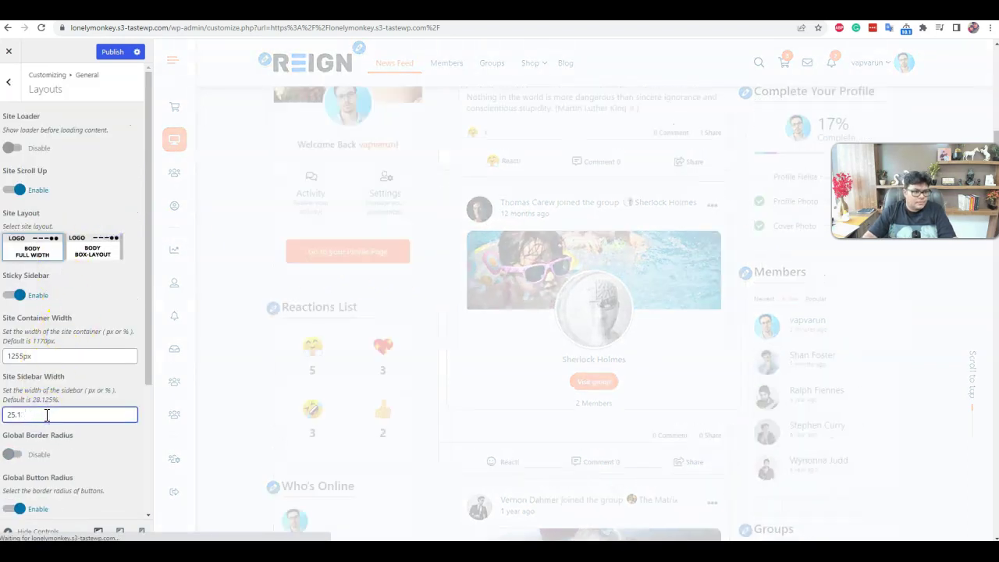
text(%)
- Enable Global Border Radius, which applies 10px
scroll(127, 394, down, 2)
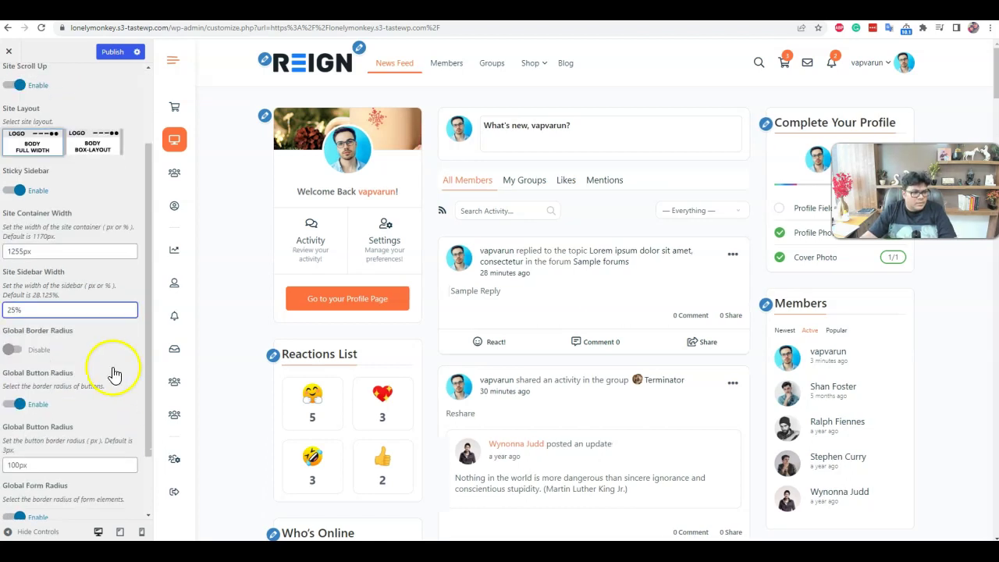
click(17, 347)
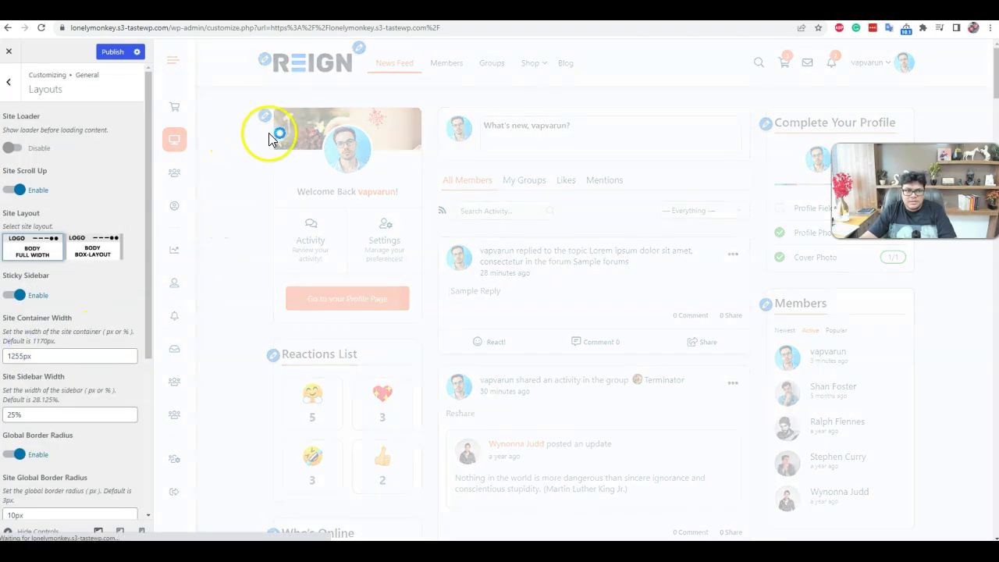
scroll(111, 367, down, 3)
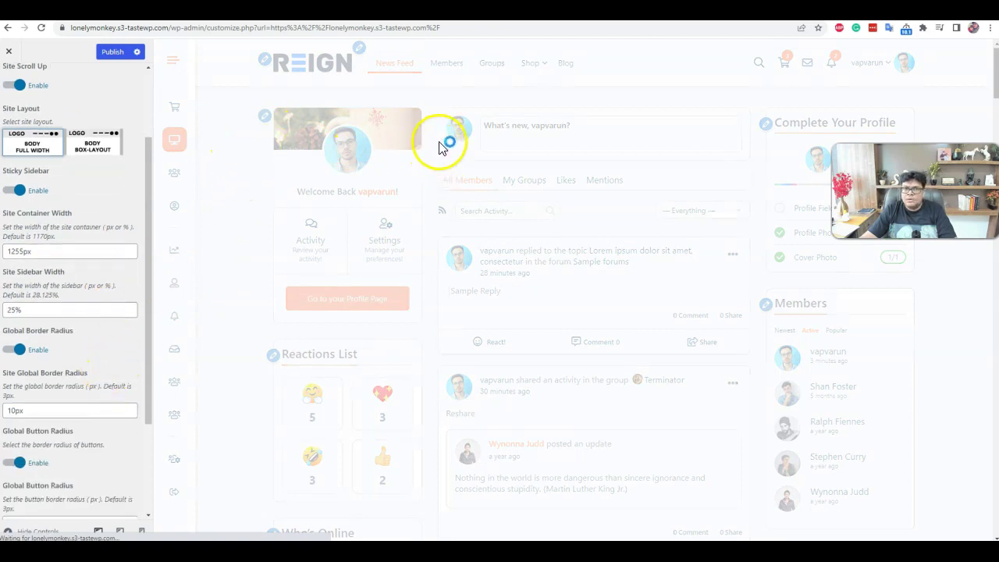
scroll(96, 350, down, 2)
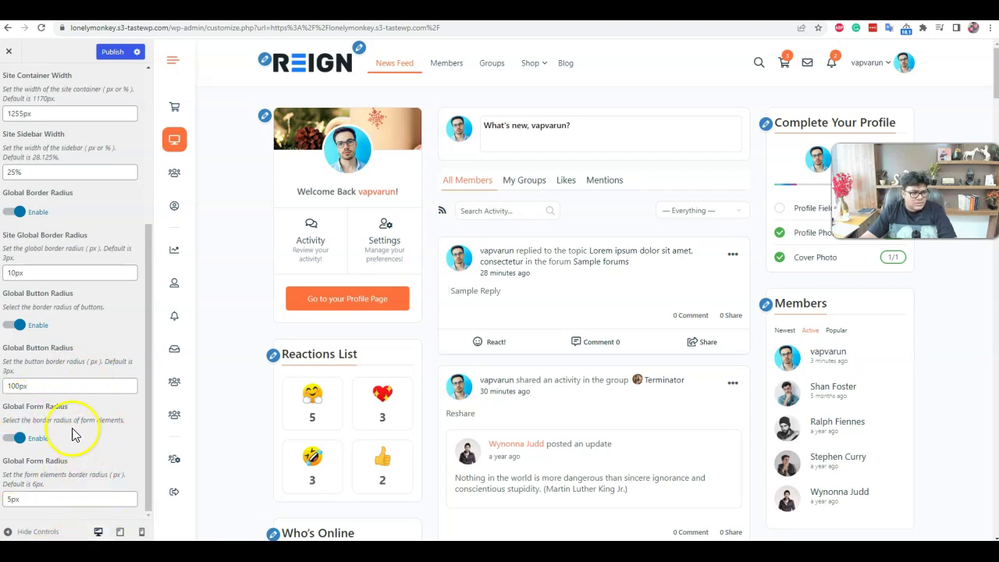
- Change Global Button Radius from 100px to 6 and publish the Layouts changes
double_click(37, 385)
click(17, 386)
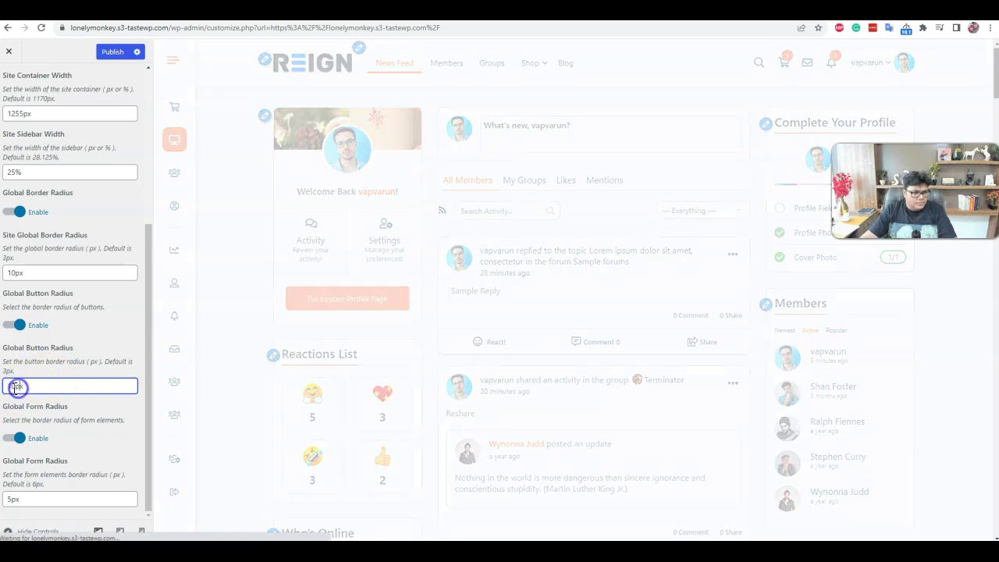
key(BackSpace)
key(BackSpace)
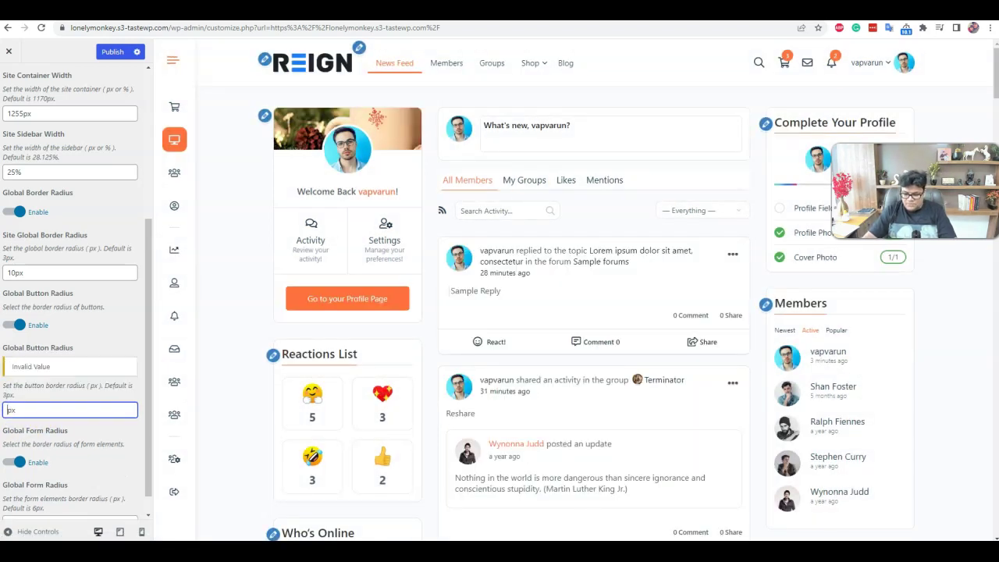
text(6)
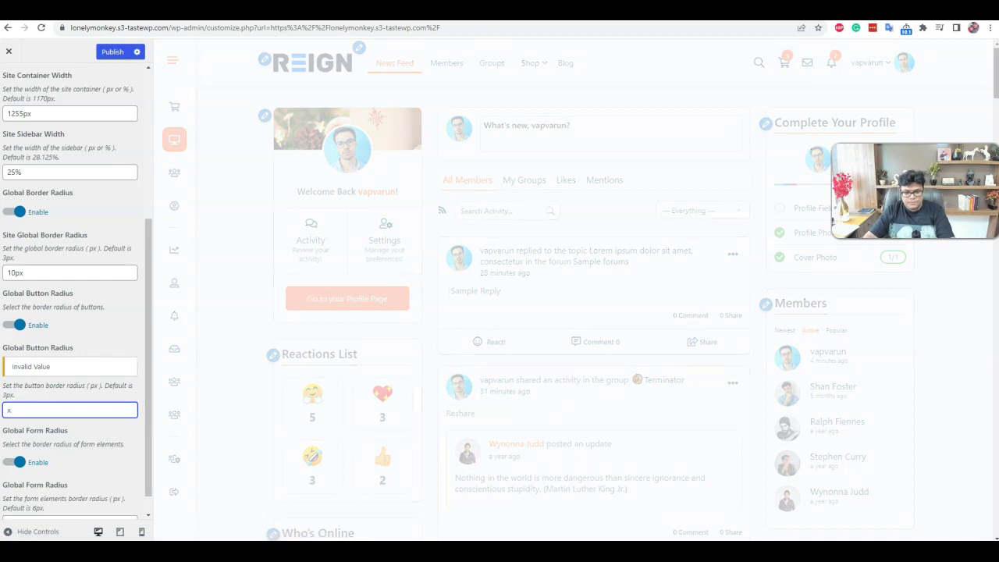
click(112, 50)
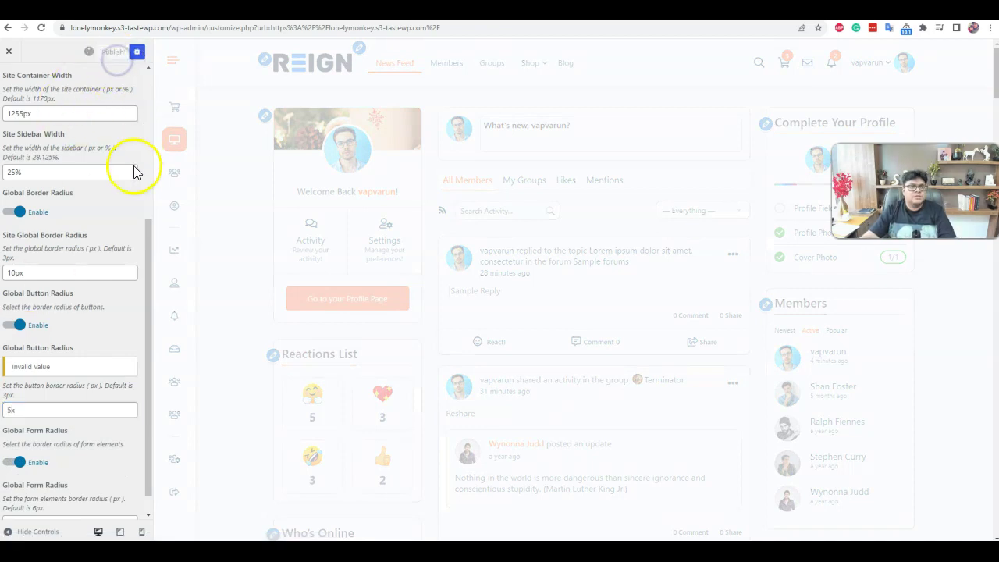
scroll(105, 206, up, 3)
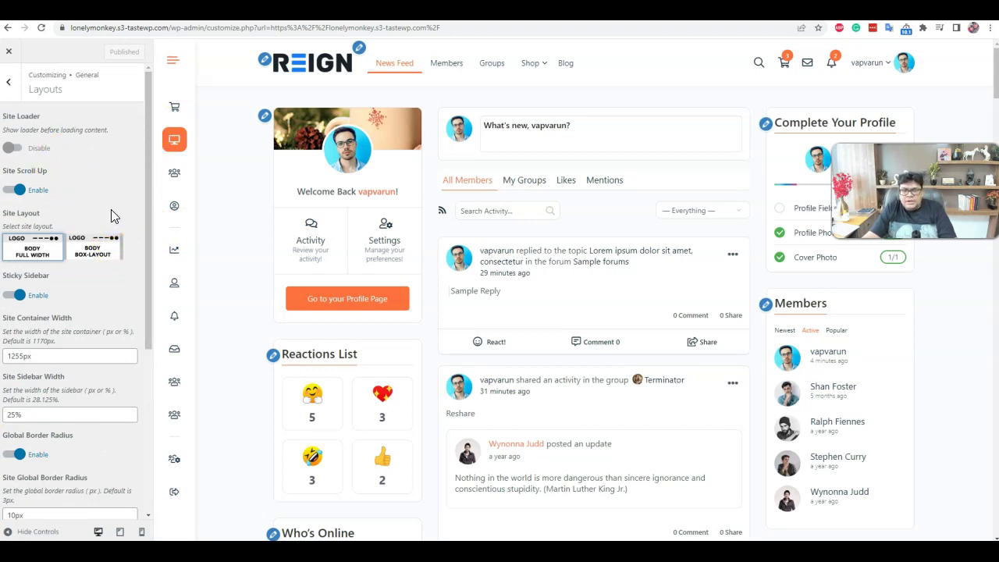
- Return to the General list and open Page Mapping for Login, Registration and 404 pages
scroll(51, 343, down, 1)
scroll(48, 343, down, 2)
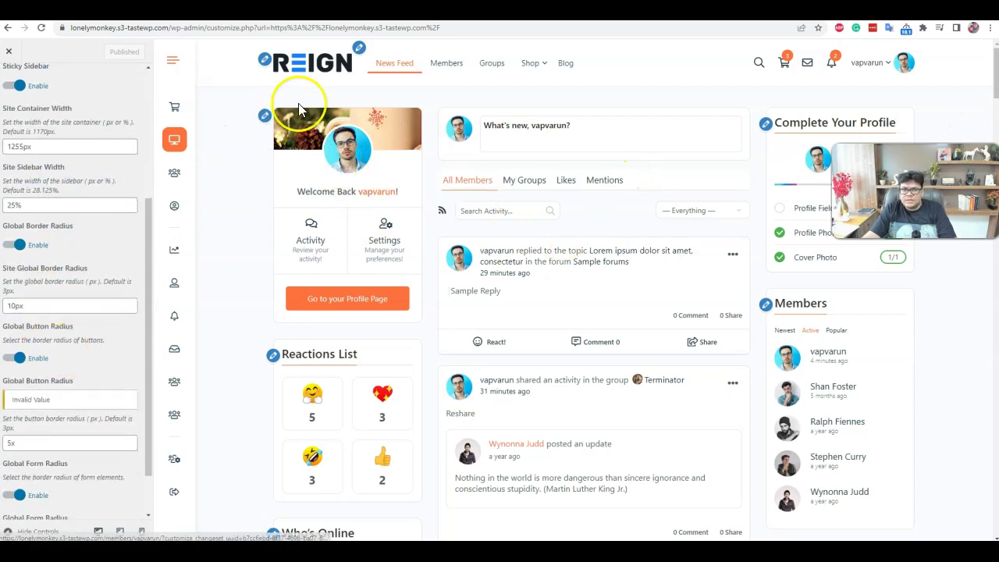
scroll(4, 195, up, 3)
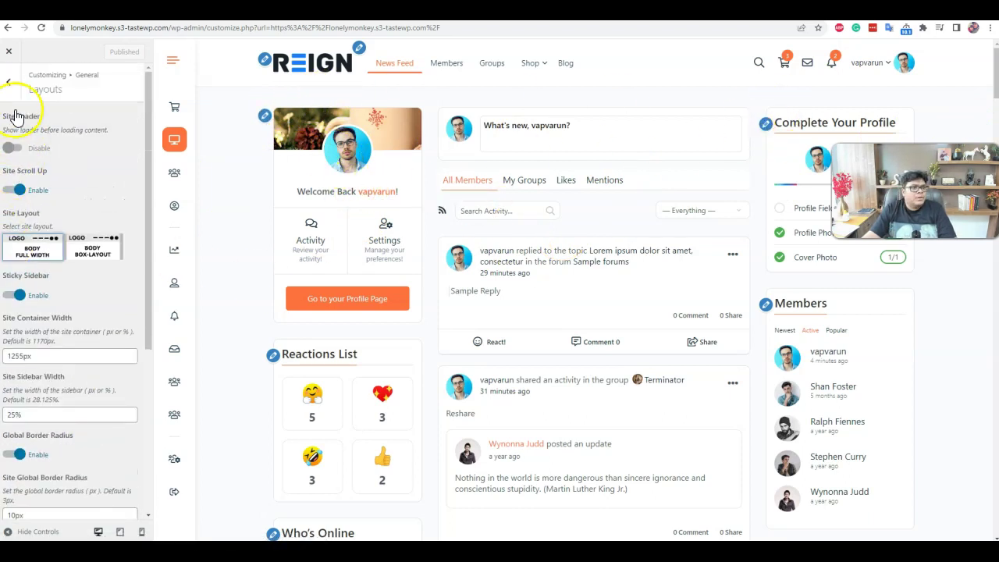
scroll(54, 312, down, 2)
scroll(58, 234, up, 2)
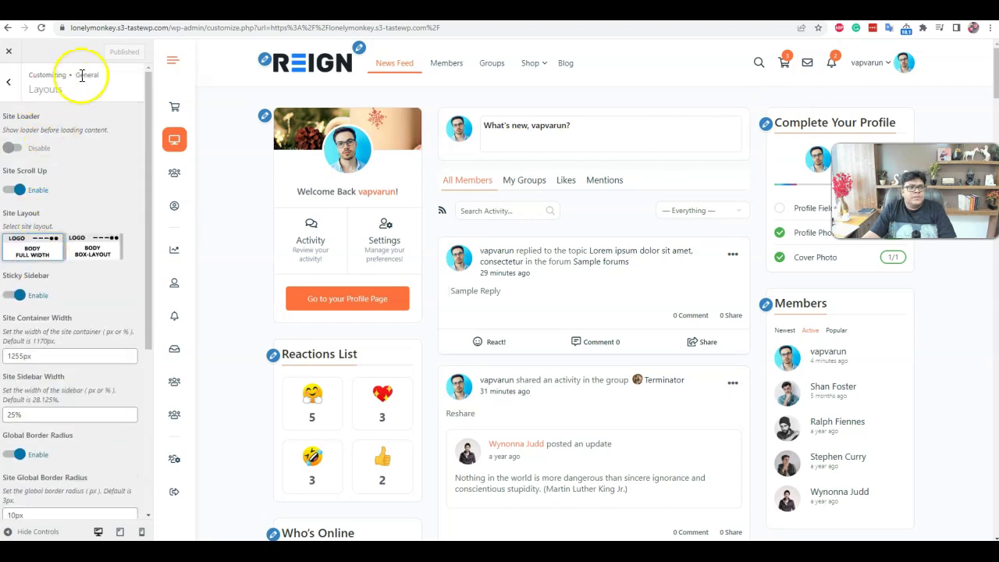
click(9, 81)
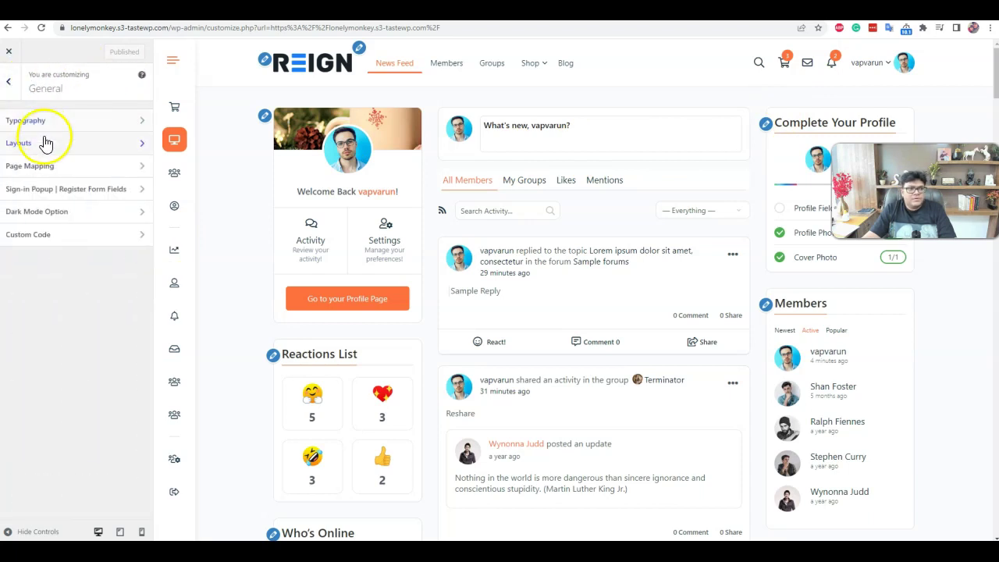
click(51, 166)
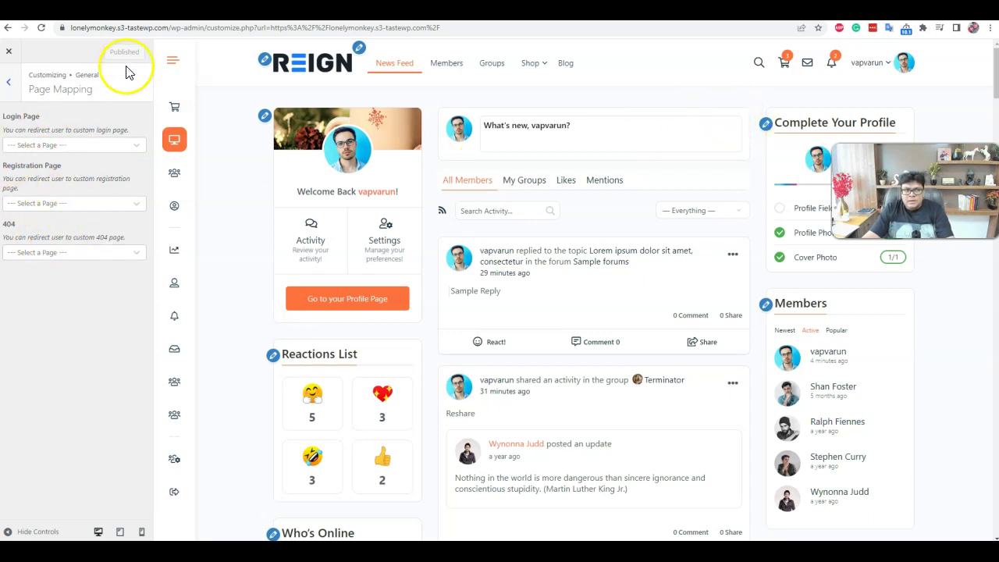
- Copy the site's base URL and load it in a new Incognito window
drag(173, 28, 71, 28)
key(ctrl+c)
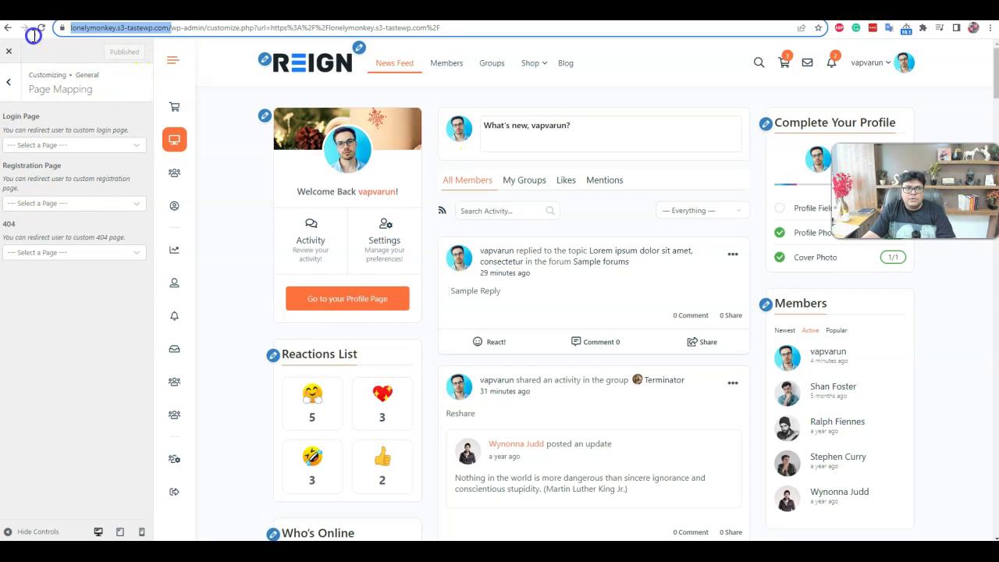
click(988, 28)
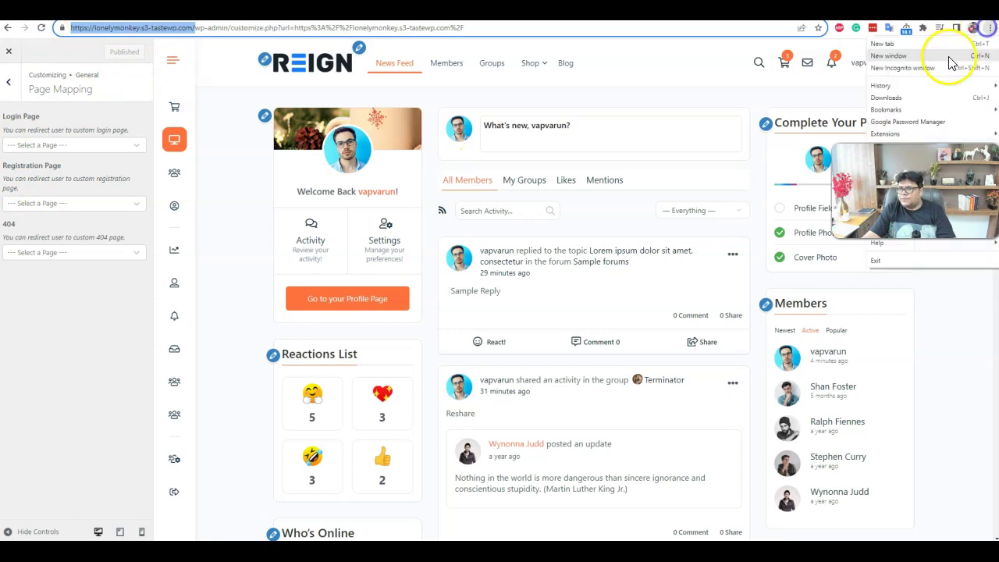
click(960, 67)
key(ctrl+v)
key(Return)
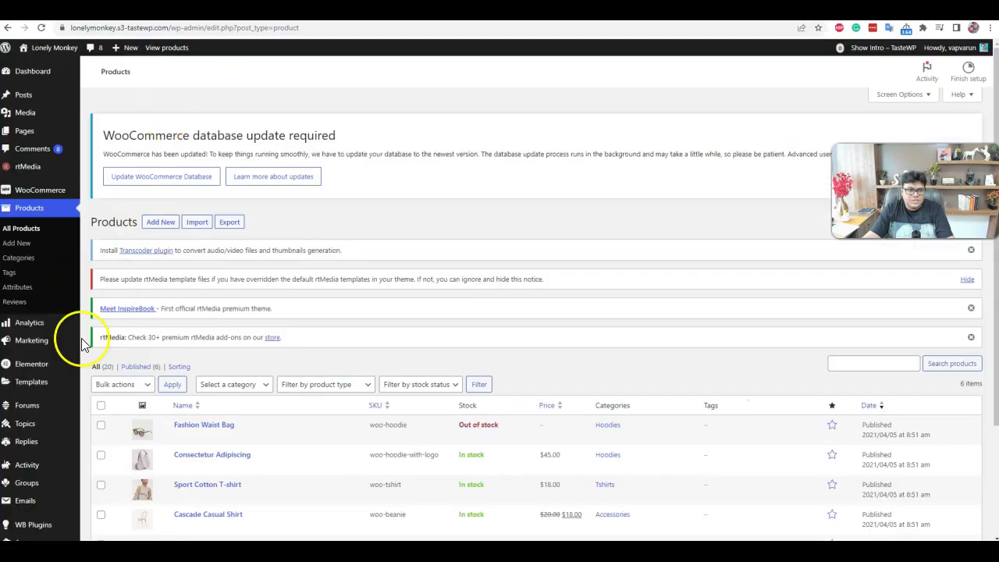
- In Settings > General, tick Membership 'Anyone can register' and save the changes
scroll(49, 426, down, 4)
click(28, 486)
scroll(312, 296, down, 2)
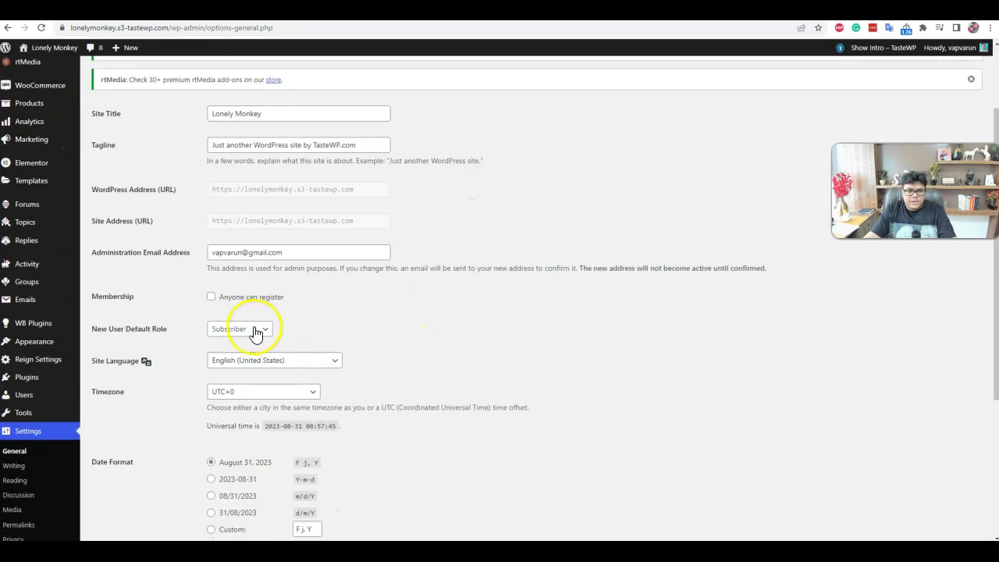
click(210, 294)
scroll(319, 334, down, 2)
scroll(319, 334, down, 2)
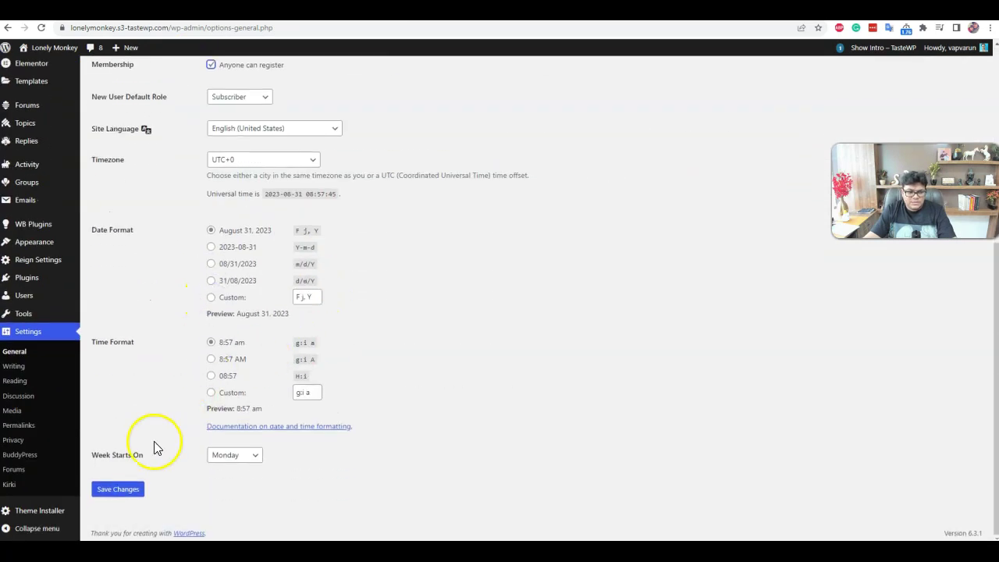
click(117, 489)
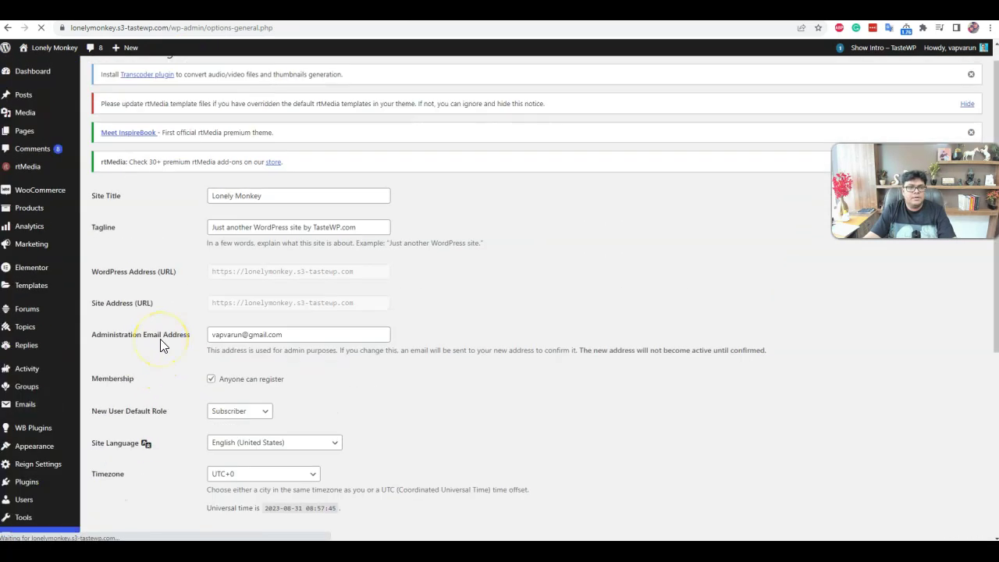
- Load the site URL in a new Incognito window to reach the Register page
click(33, 69)
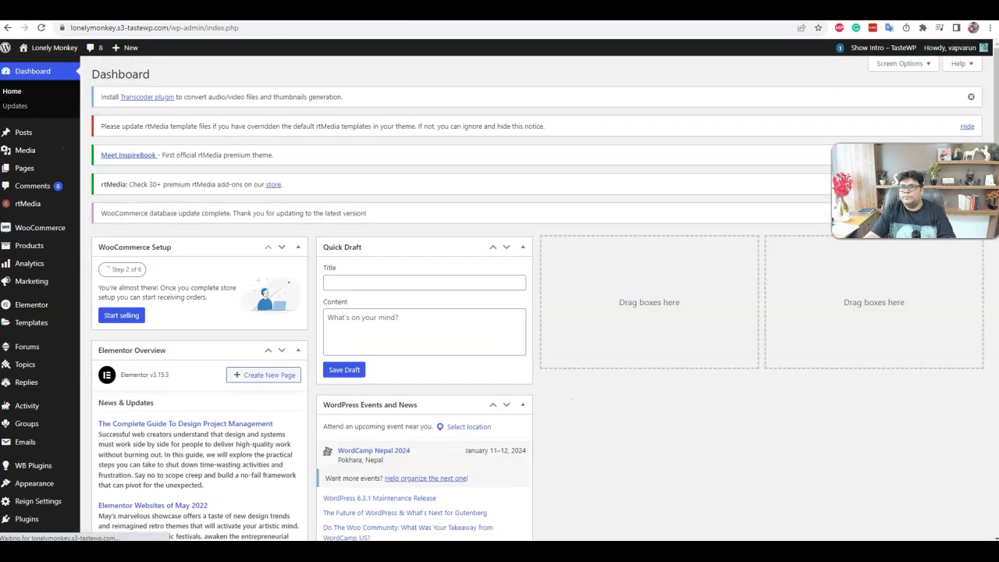
click(989, 28)
click(957, 65)
key(ctrl+v)
key(Return)
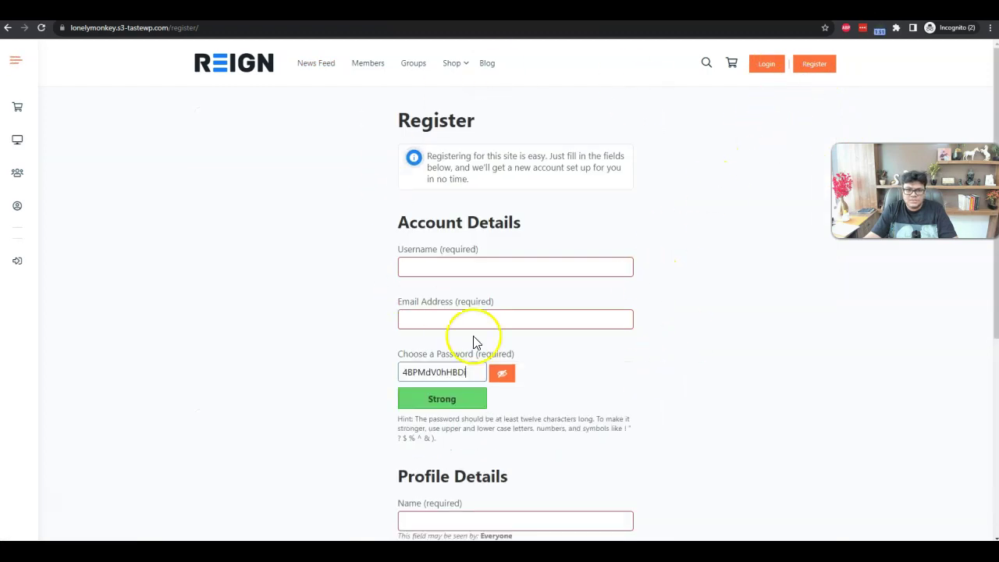
- Check the Register page, view the wp-login.php login page, then close the Incognito window
scroll(559, 335, down, 4)
scroll(601, 328, up, 5)
click(764, 69)
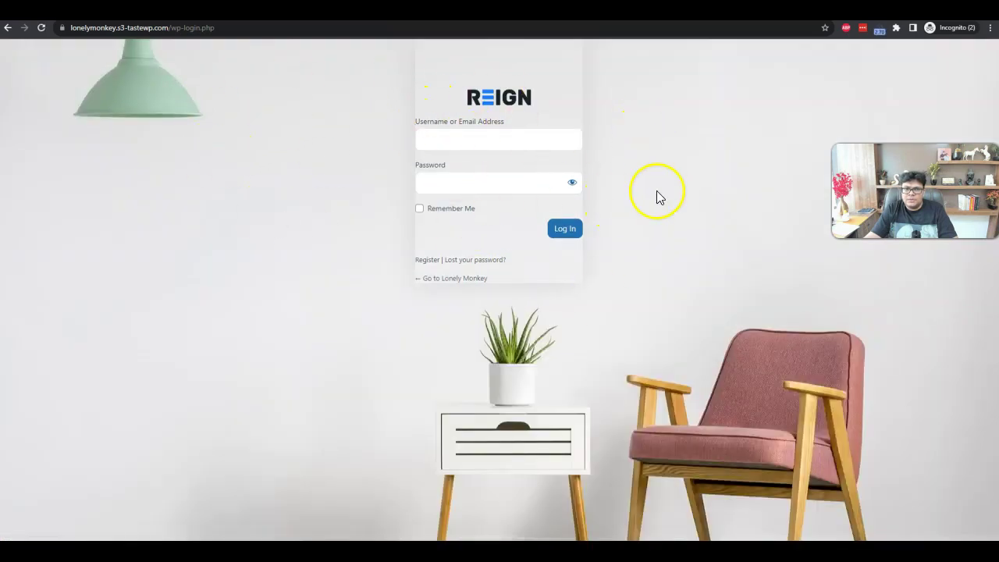
click(959, 28)
click(866, 129)
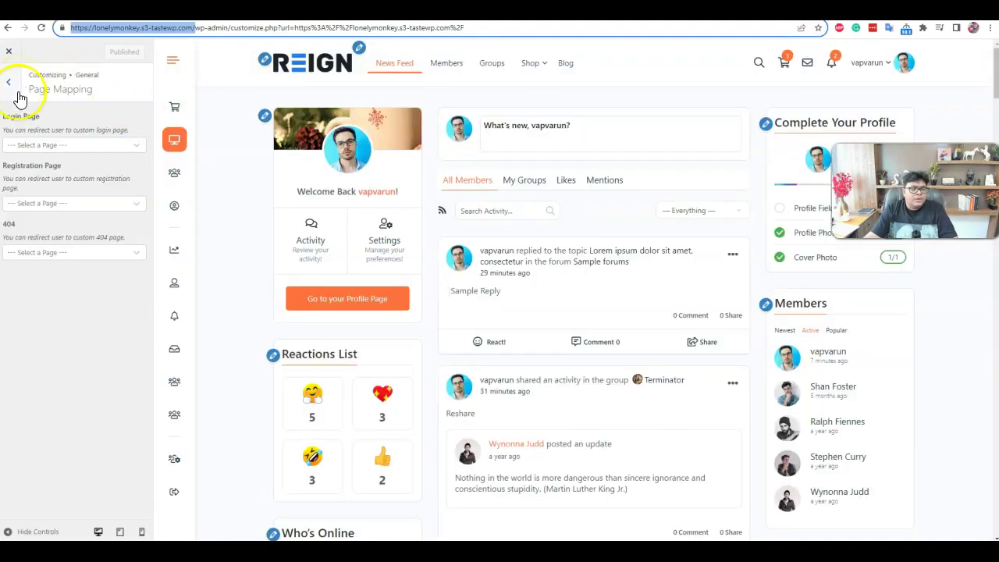
- Go back from the Page Mapping panel to the General sections list
click(68, 130)
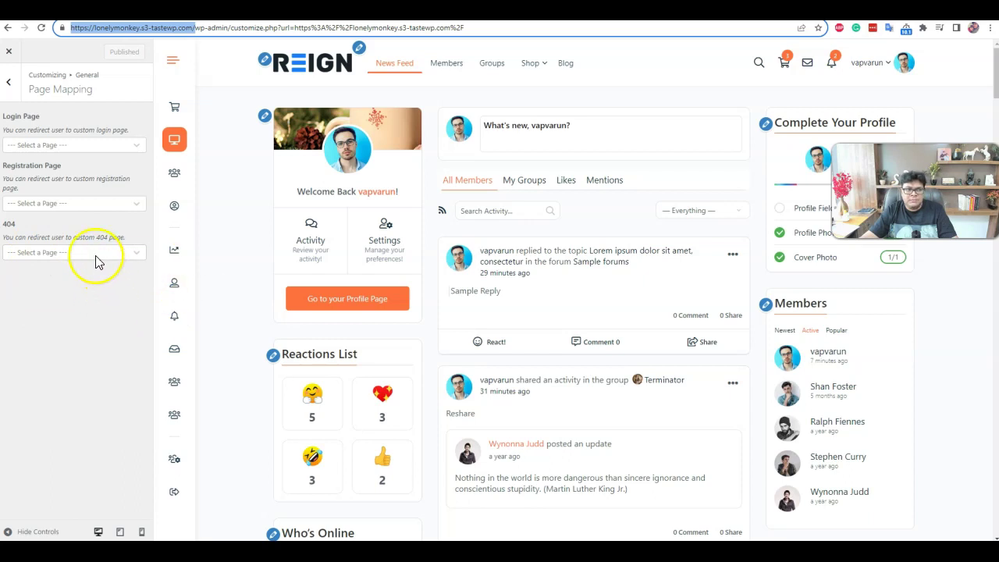
- Turn on the Sign-in Popup option, look over its settings, and return to General's section list
click(17, 81)
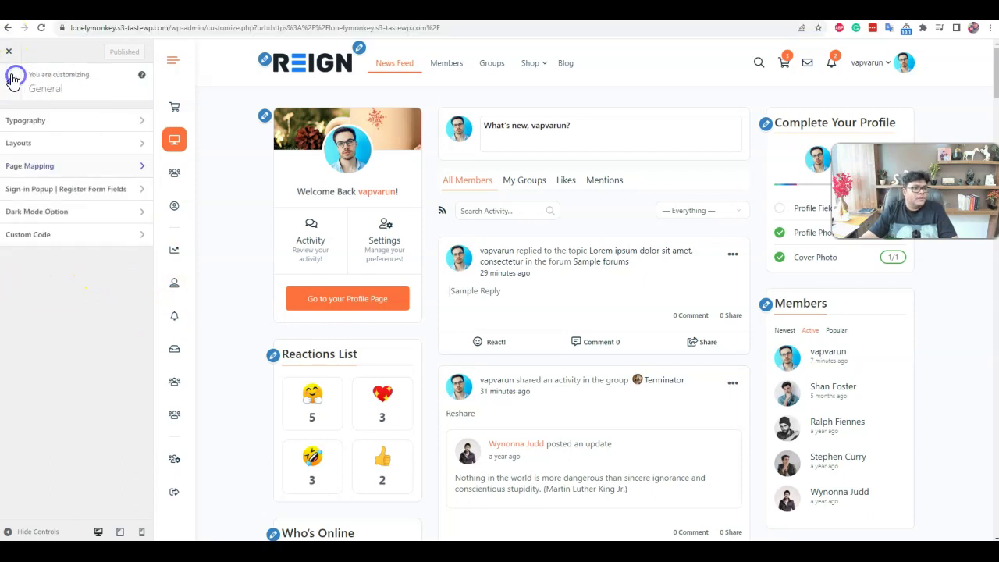
click(69, 199)
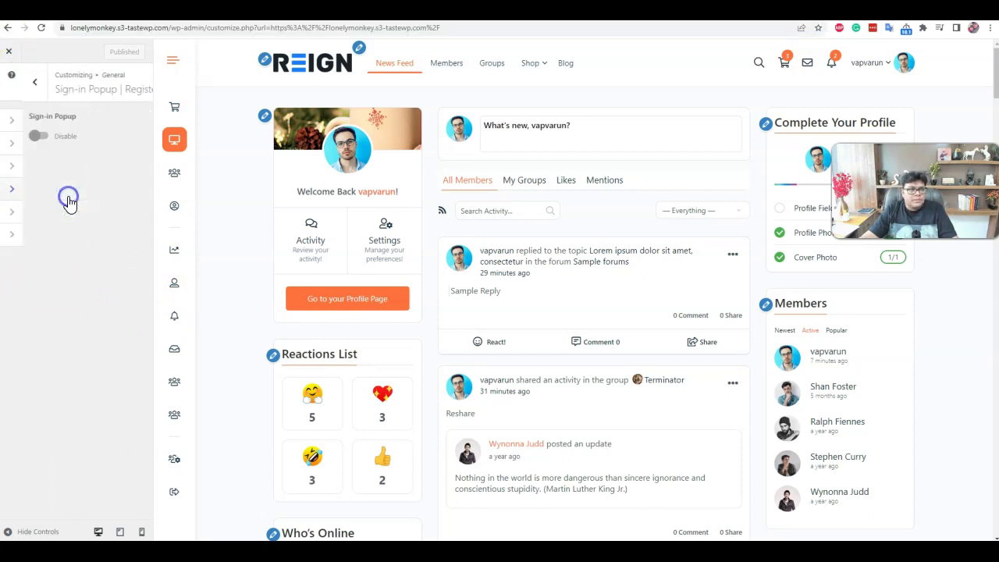
click(13, 139)
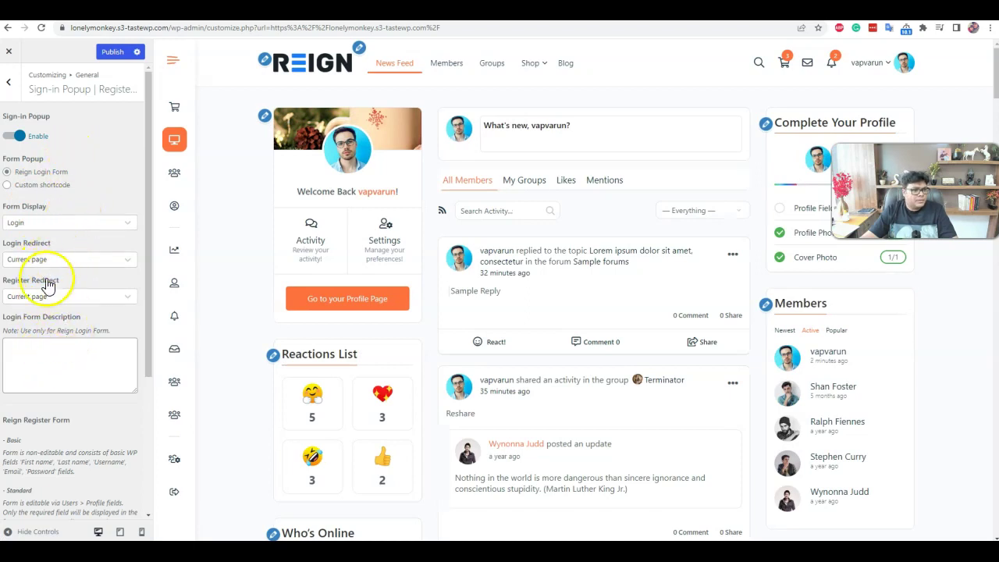
scroll(45, 327, down, 3)
scroll(44, 380, up, 3)
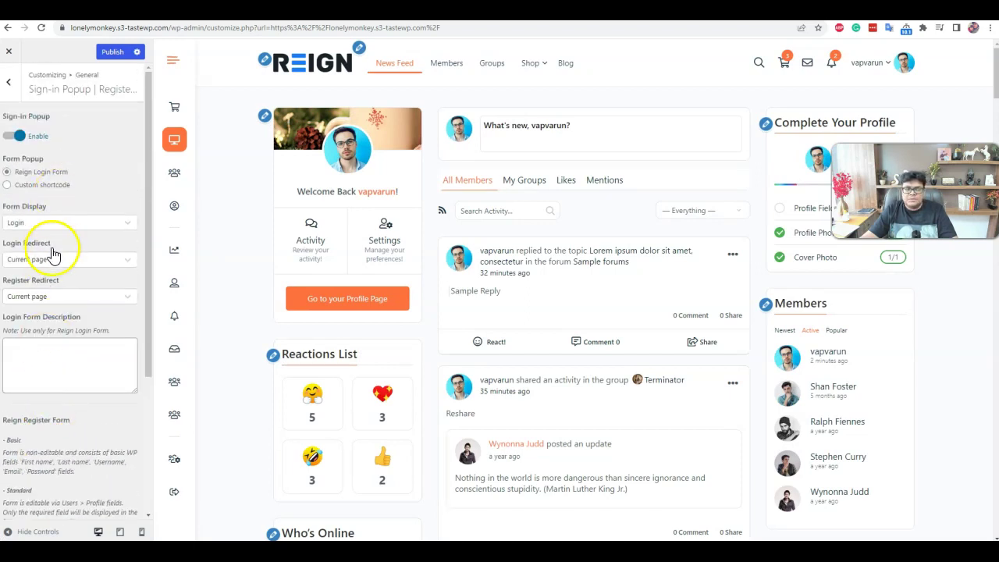
click(12, 86)
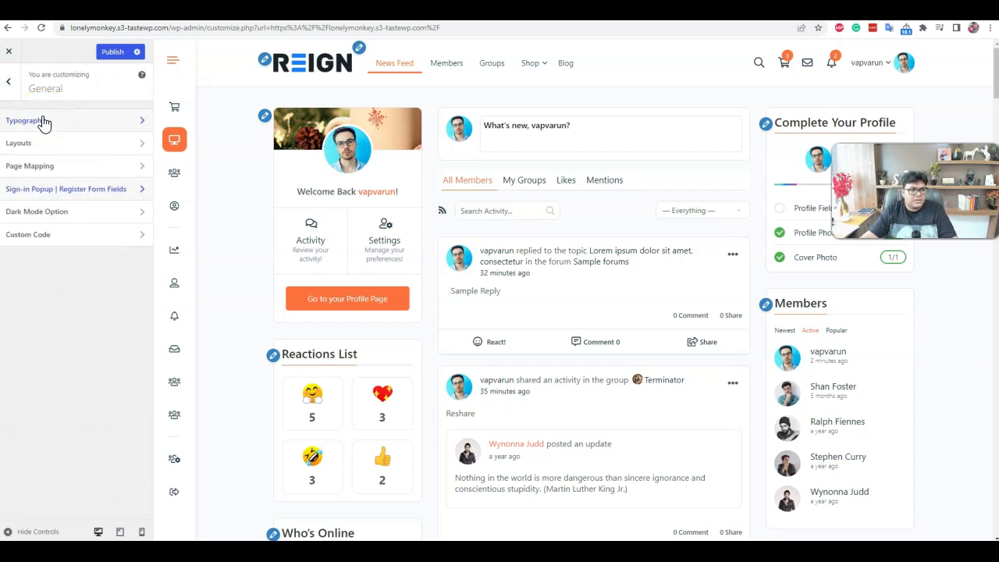
- From the top-level sections, open Colors and preview the Ectoplasm and Sunrise colour schemes
click(10, 82)
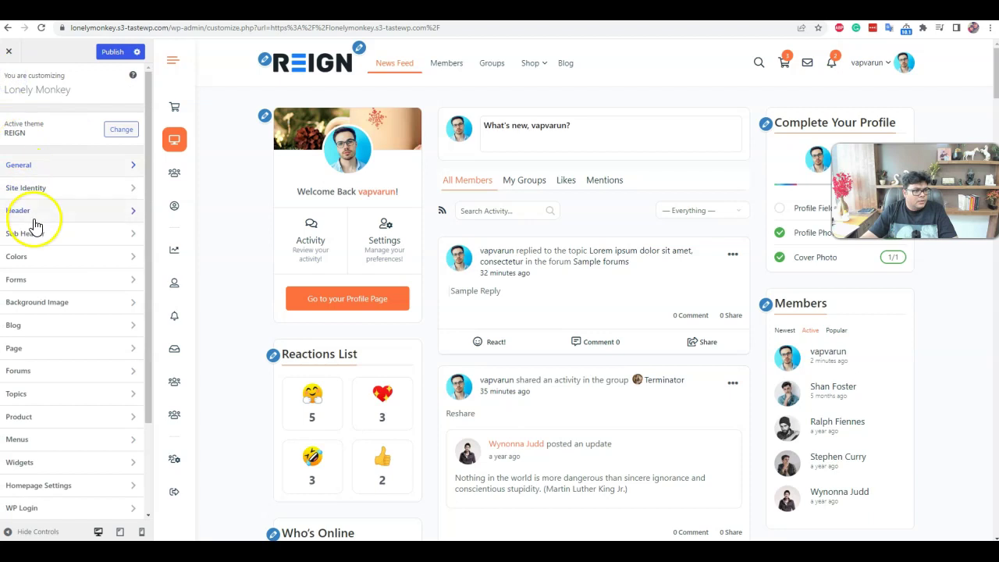
scroll(72, 198, down, 2)
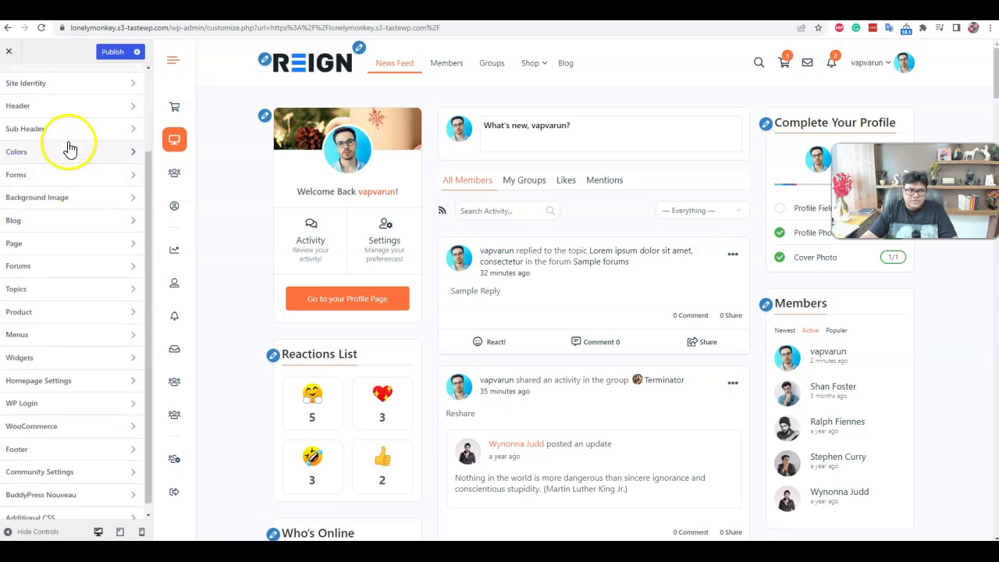
click(70, 150)
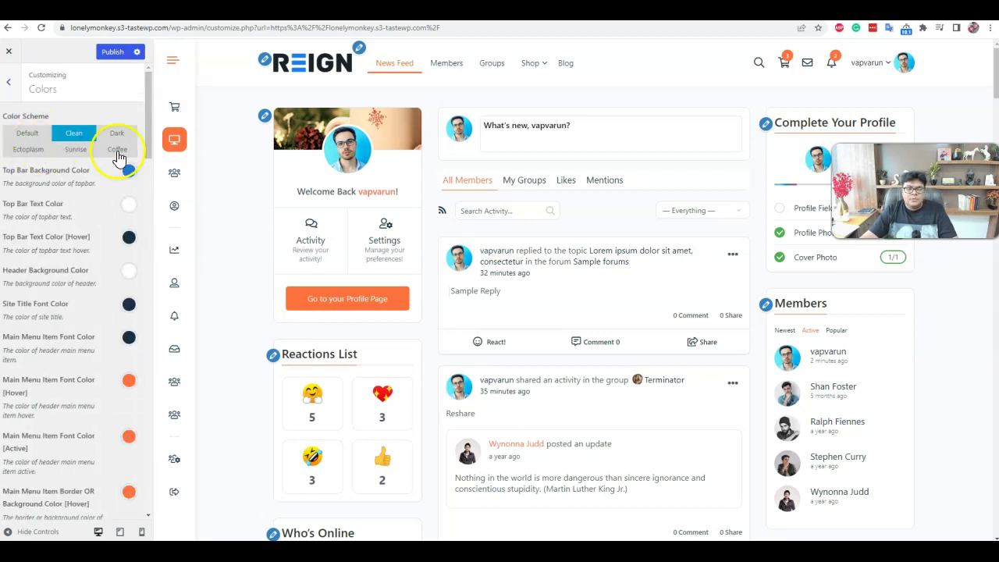
click(39, 153)
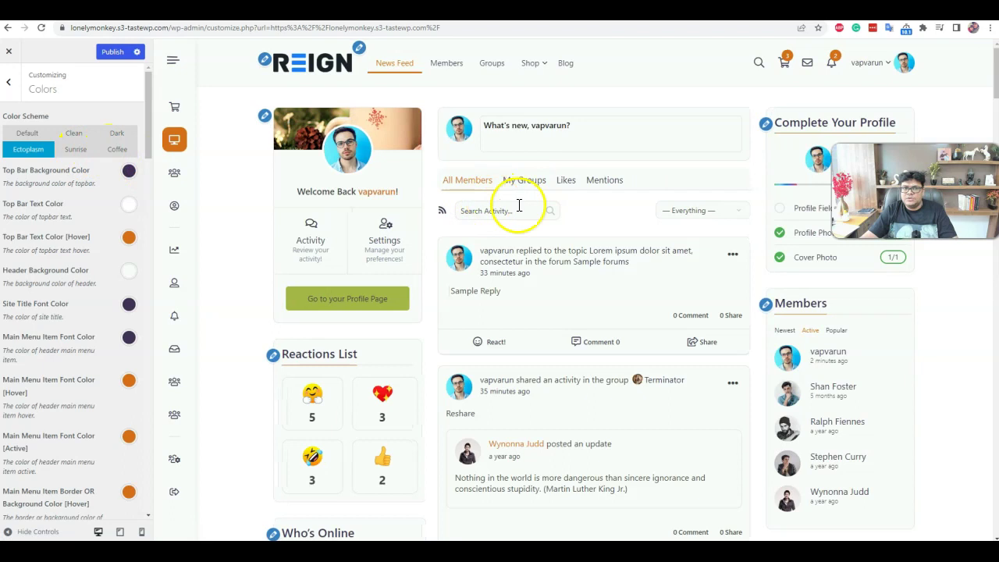
scroll(538, 312, down, 3)
scroll(499, 390, up, 3)
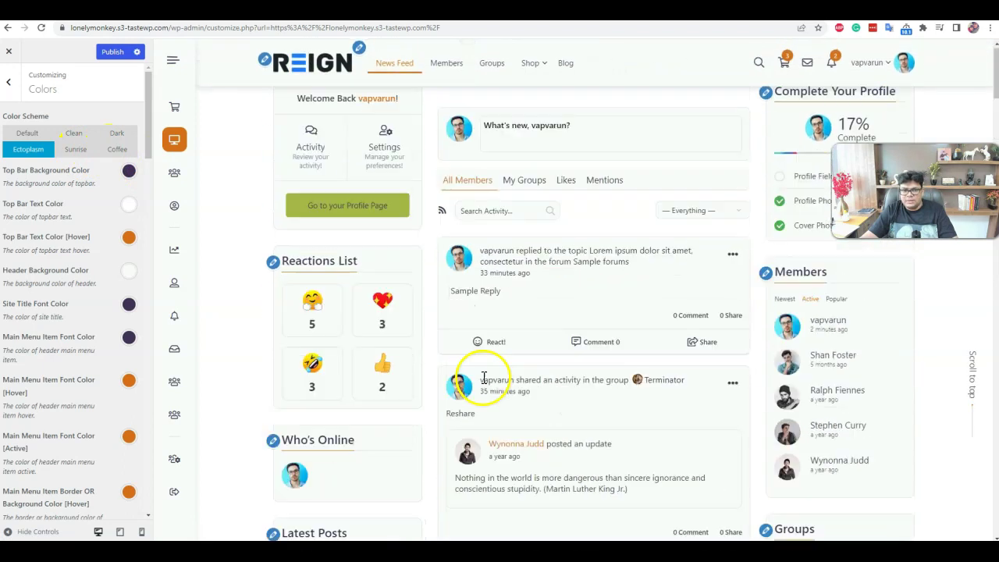
click(78, 152)
- Inspect the Top Bar Background Color choices without changing them, then apply the Coffee scheme
scroll(117, 390, down, 6)
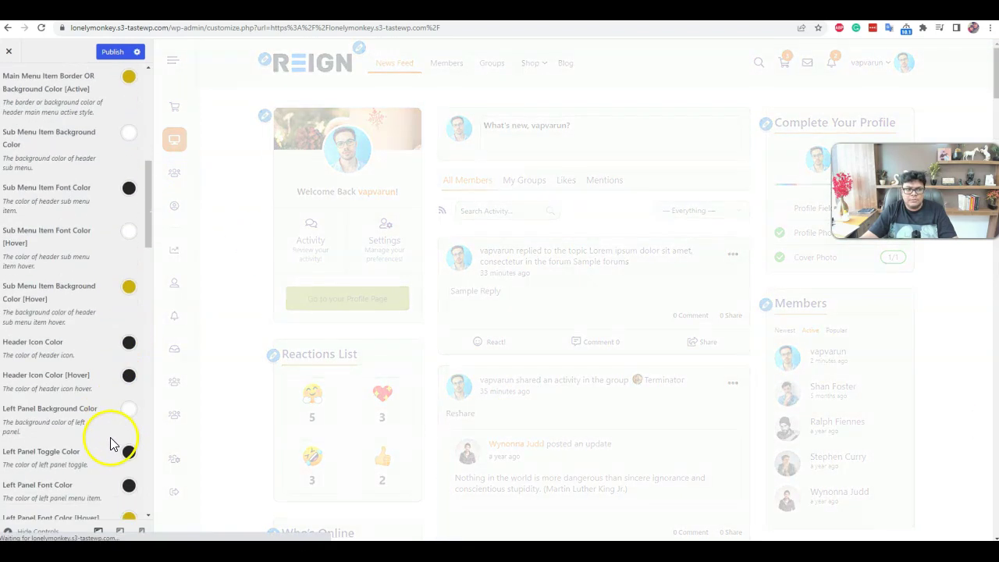
scroll(110, 452, down, 10)
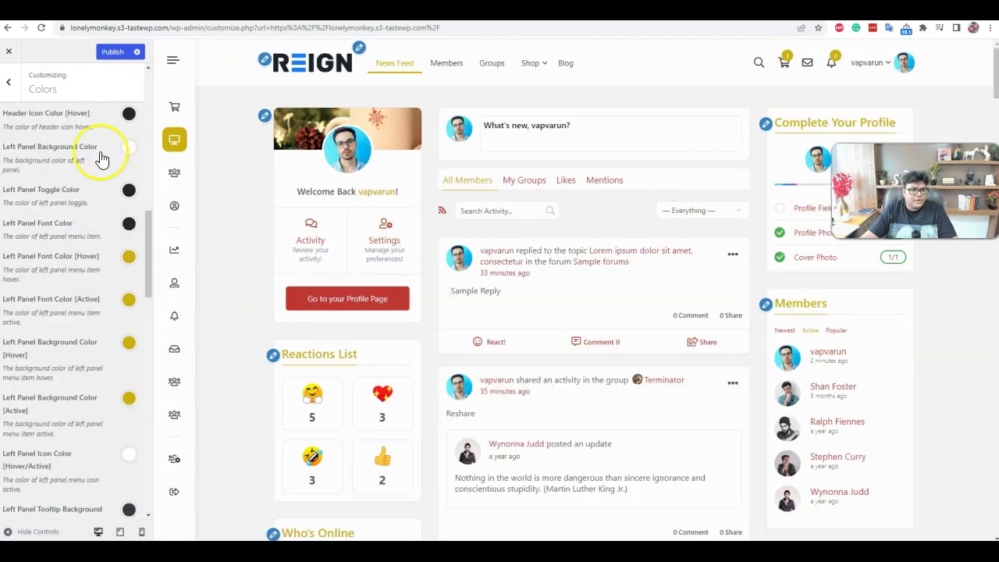
scroll(101, 181, up, 8)
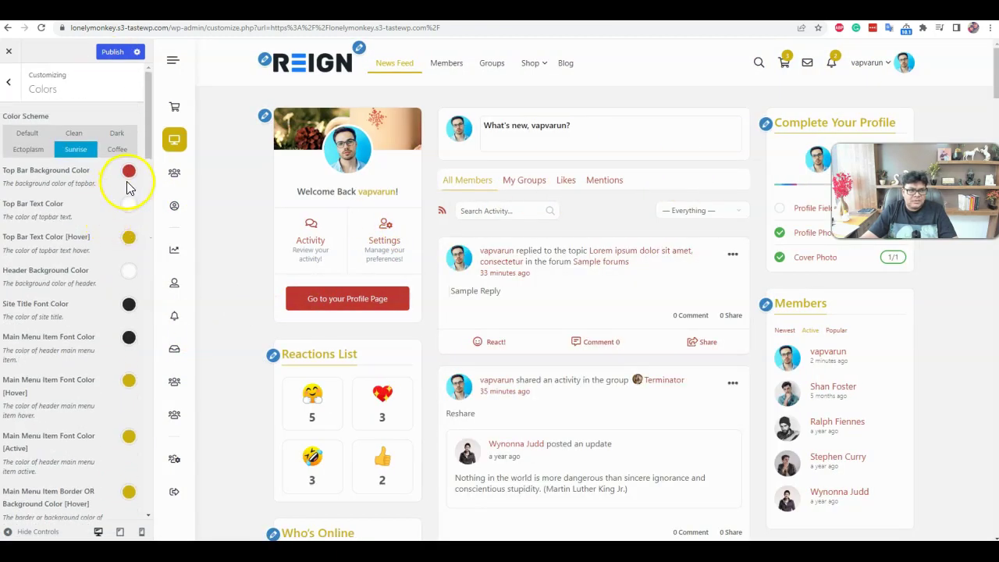
click(129, 172)
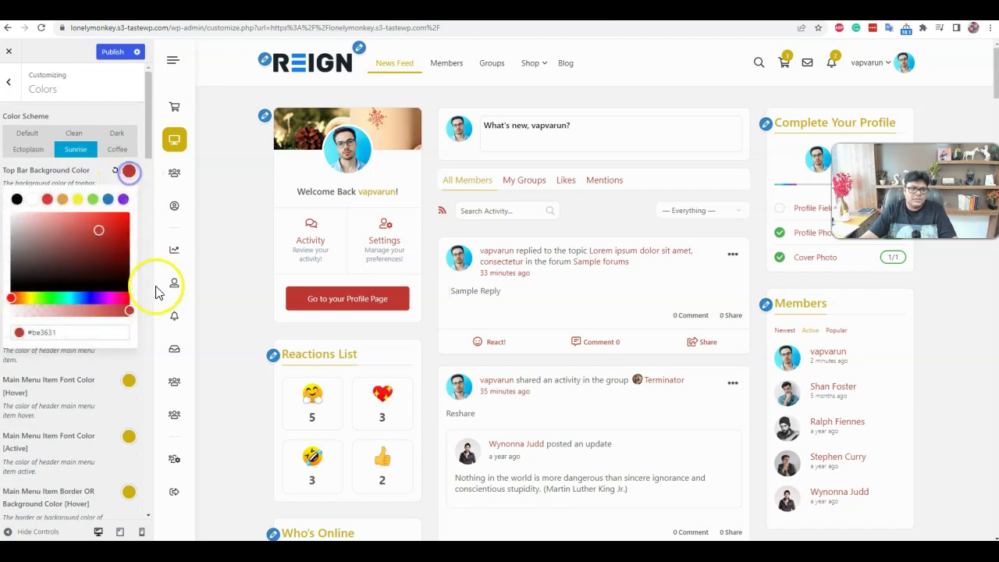
click(132, 361)
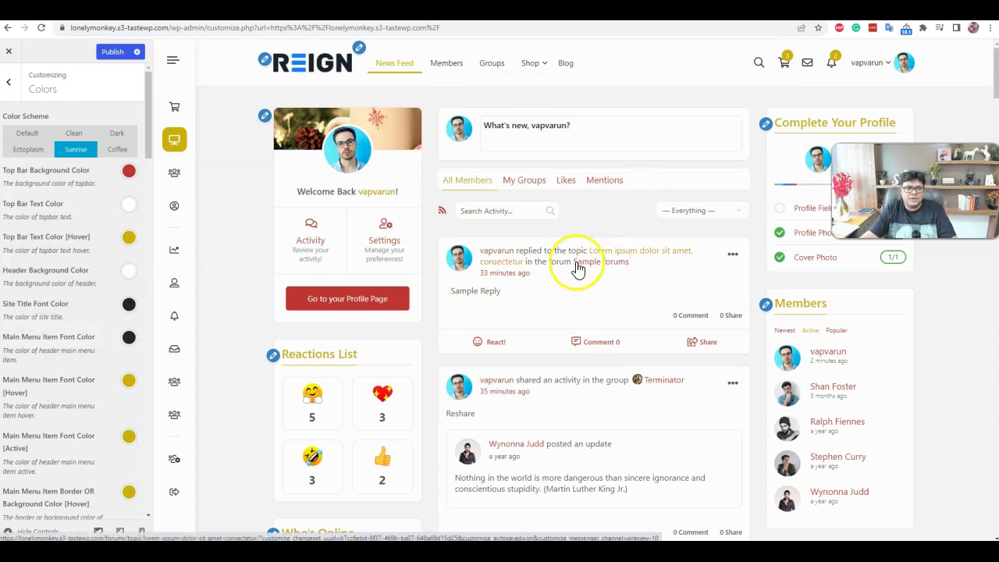
scroll(137, 351, down, 5)
scroll(137, 406, up, 6)
click(122, 151)
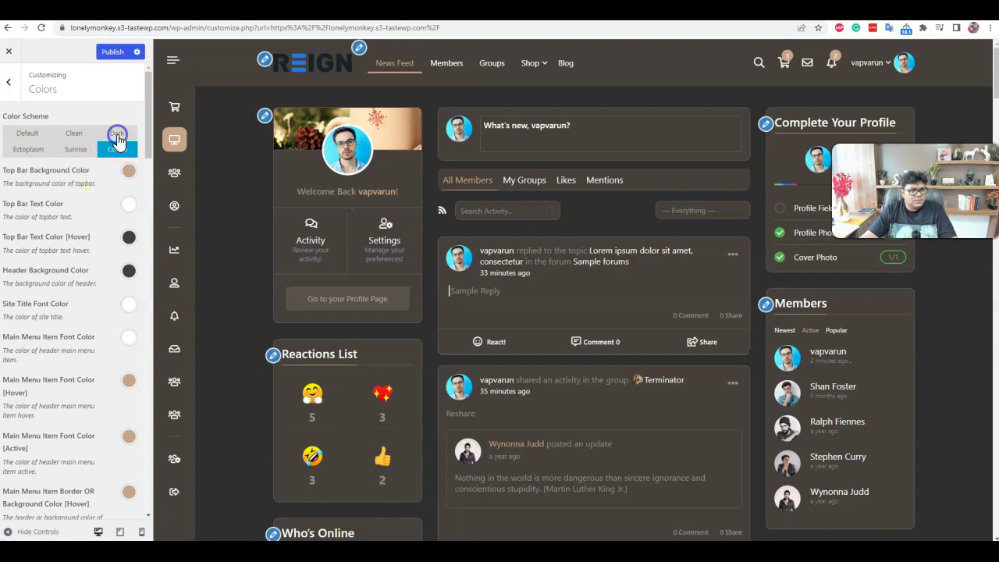
- Apply the Dark colour scheme and scroll through the darkened preview
click(117, 136)
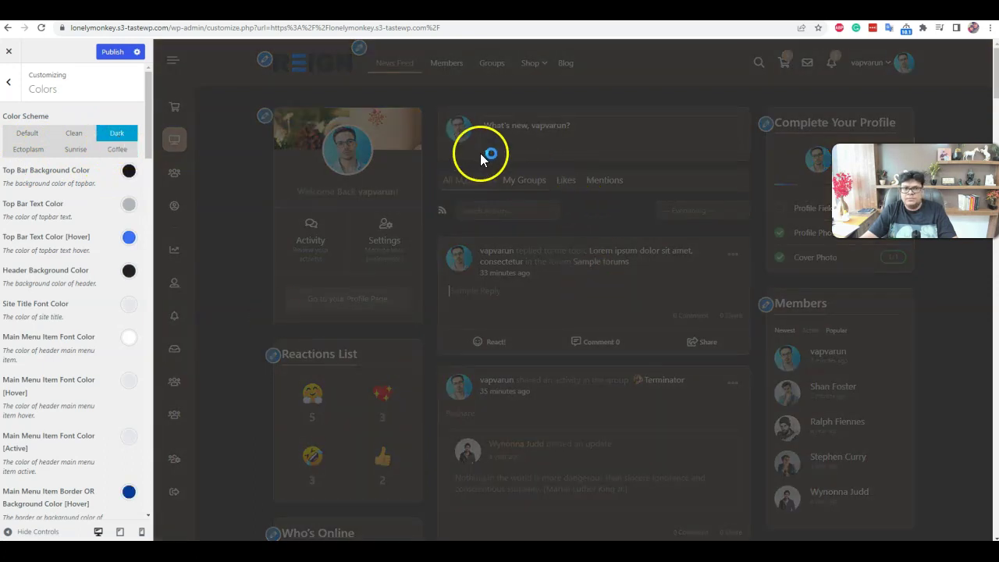
scroll(687, 414, down, 2)
scroll(655, 335, up, 2)
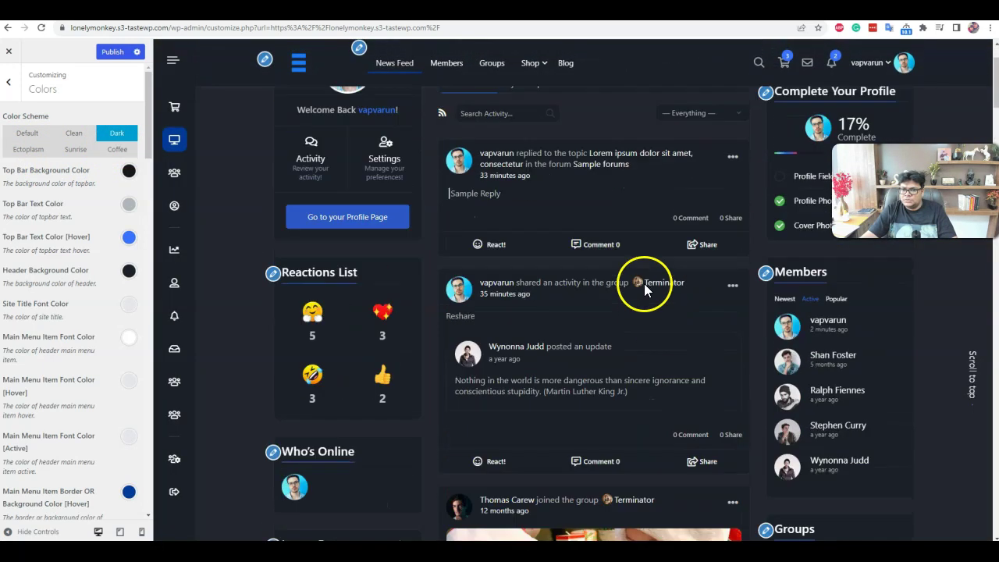
scroll(639, 275, up, 1)
scroll(675, 234, down, 4)
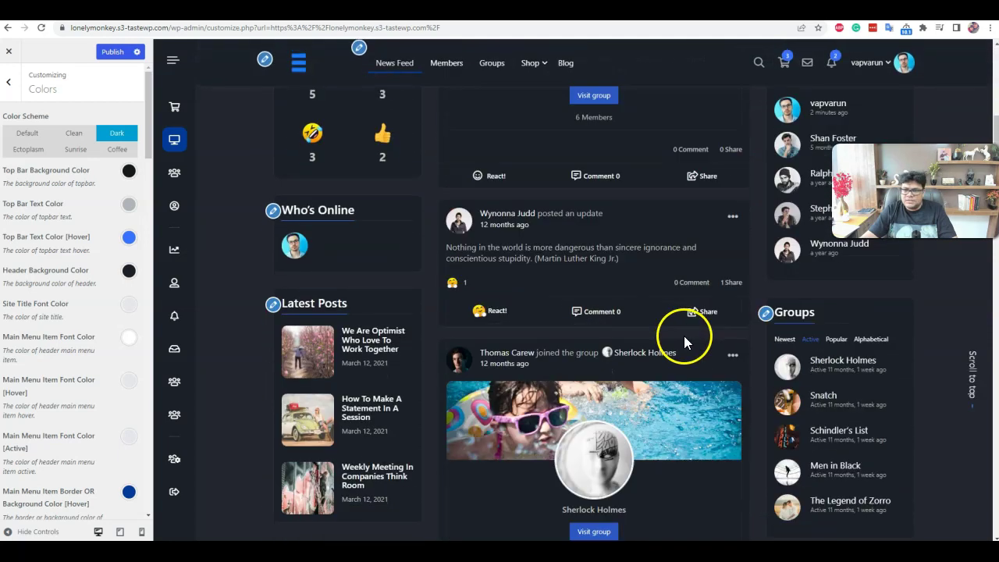
scroll(684, 336, down, 2)
scroll(679, 335, up, 5)
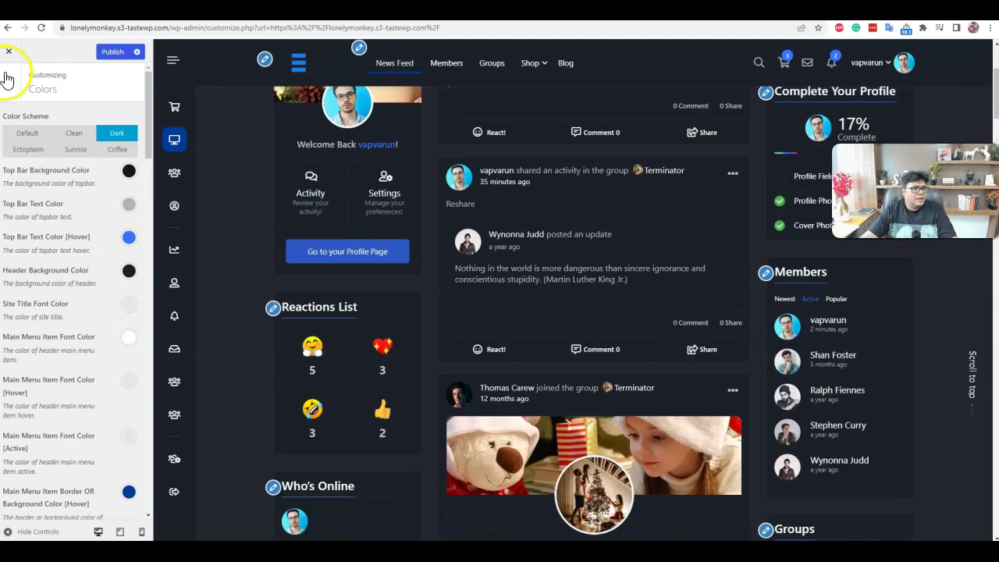
- Leave Colors for the top-level section list and scroll through it
click(6, 84)
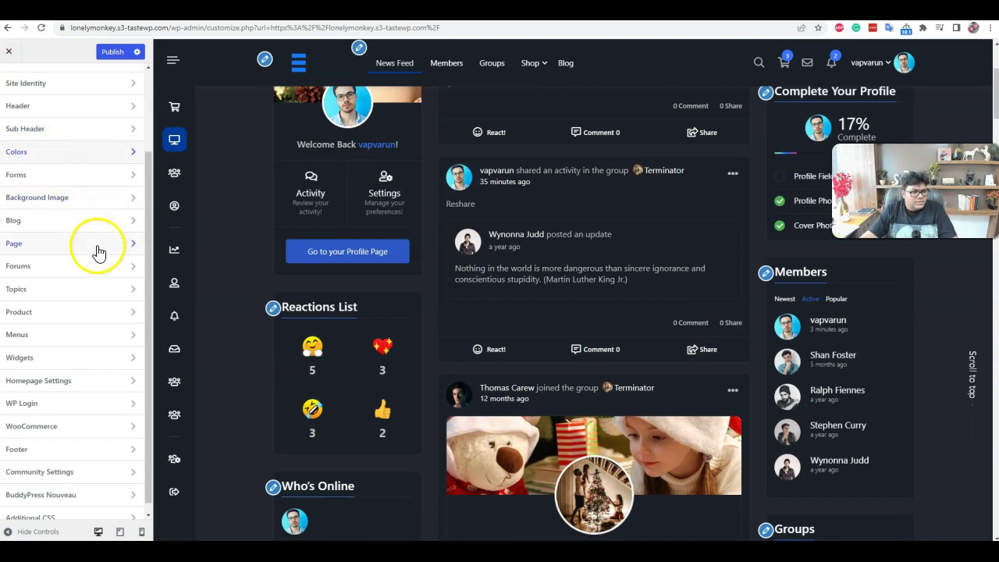
scroll(96, 264, down, 1)
scroll(56, 300, up, 3)
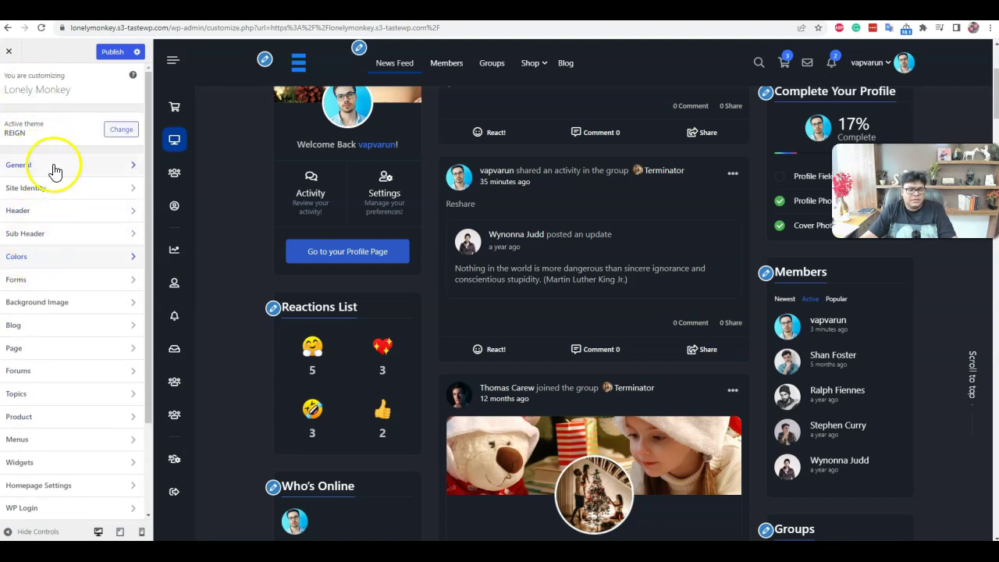
scroll(61, 264, down, 3)
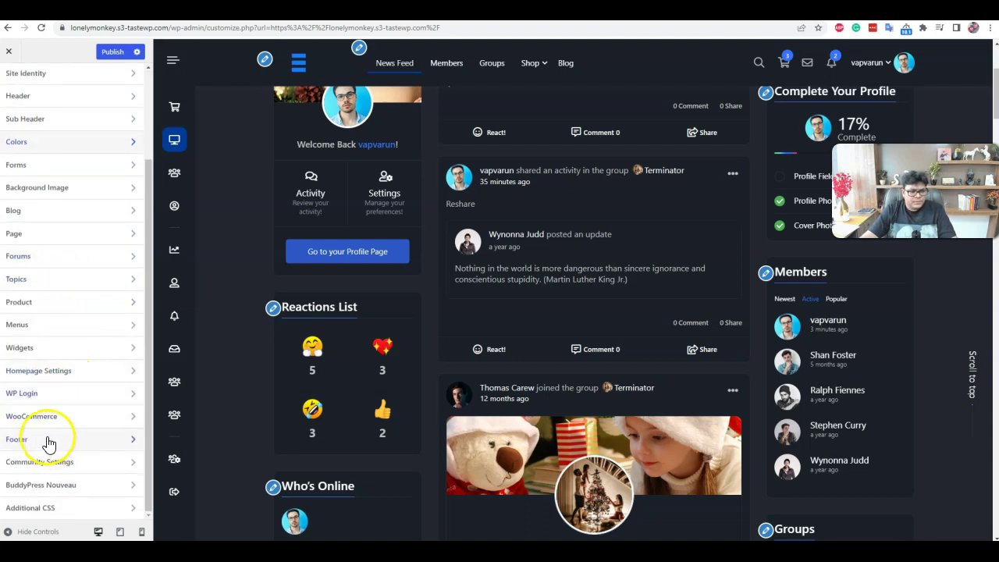
scroll(45, 260, up, 3)
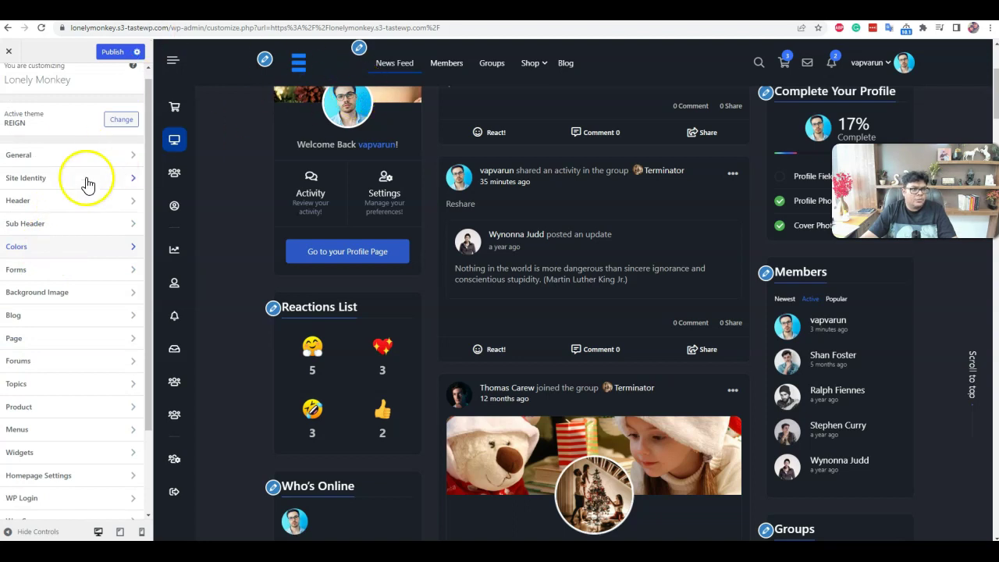
- Reset the colour scheme to Clean in Colors and go back to the section list
click(27, 246)
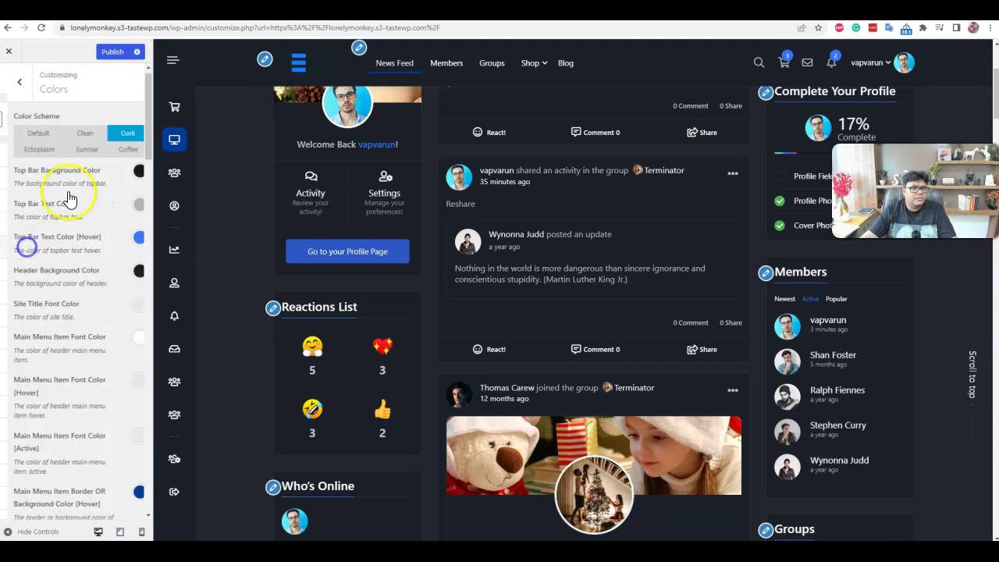
click(83, 132)
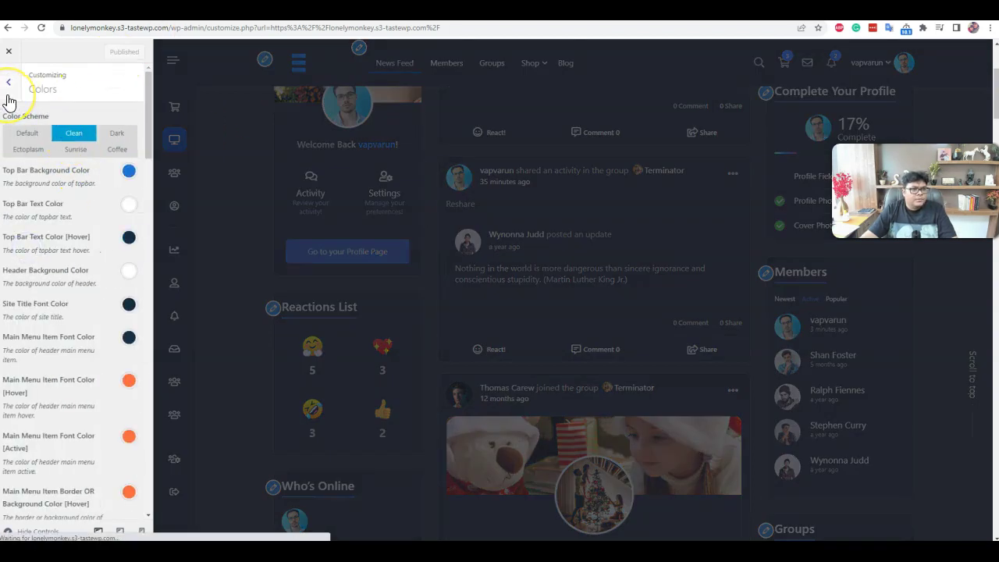
click(8, 84)
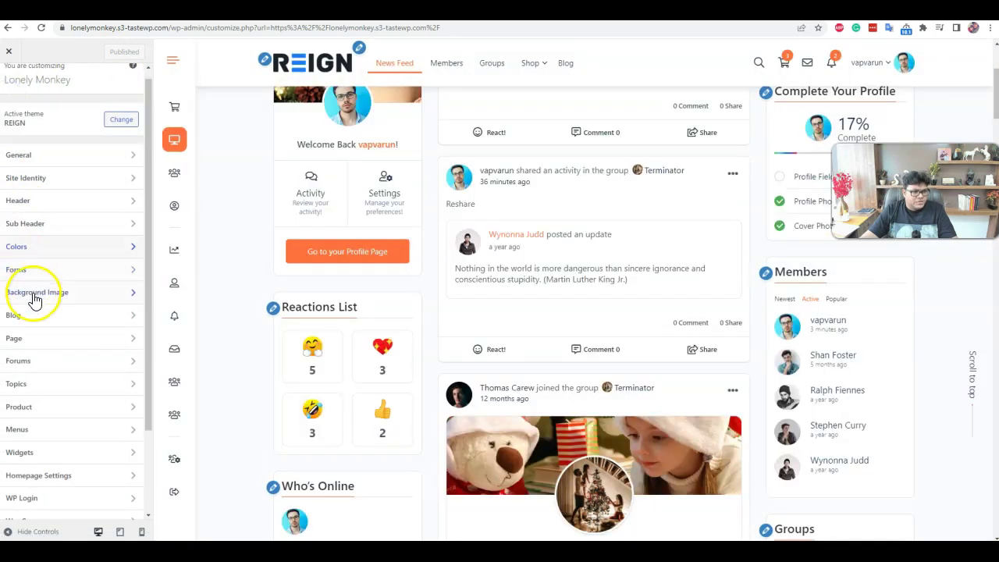
- Review the Site Identity logo, title and tagline, then return to the top-level sections
click(49, 178)
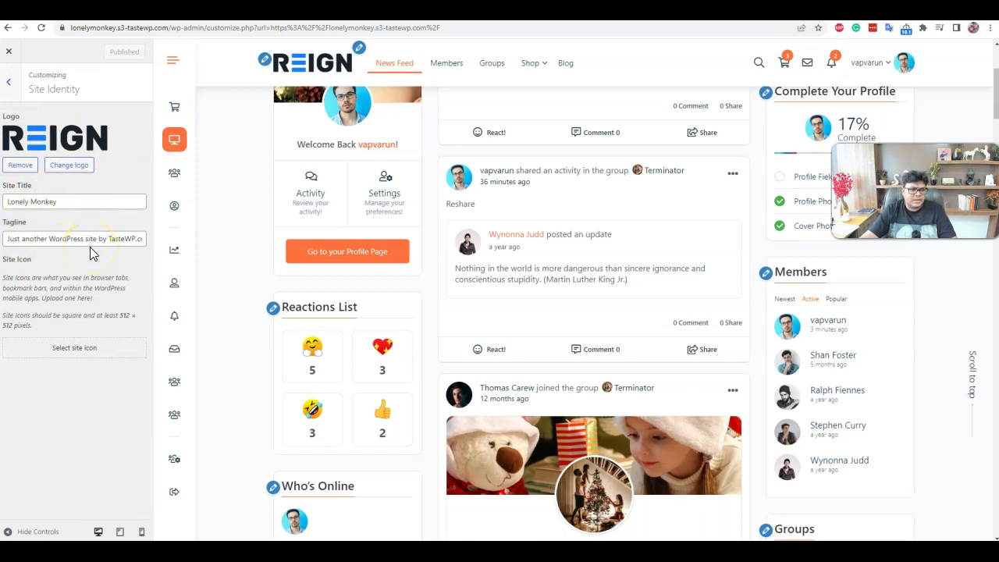
scroll(254, 270, up, 3)
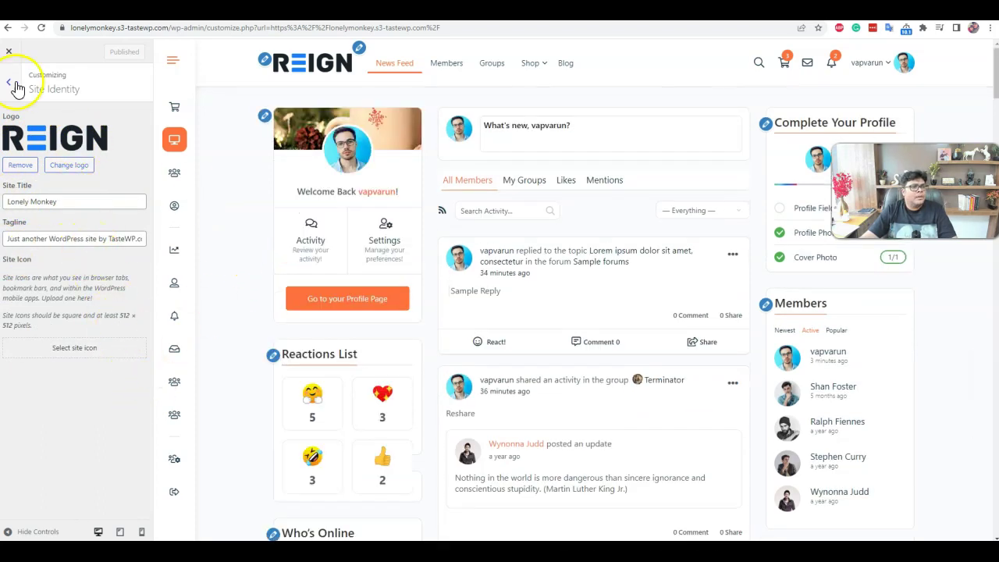
click(16, 86)
scroll(61, 217, down, 2)
scroll(62, 217, down, 1)
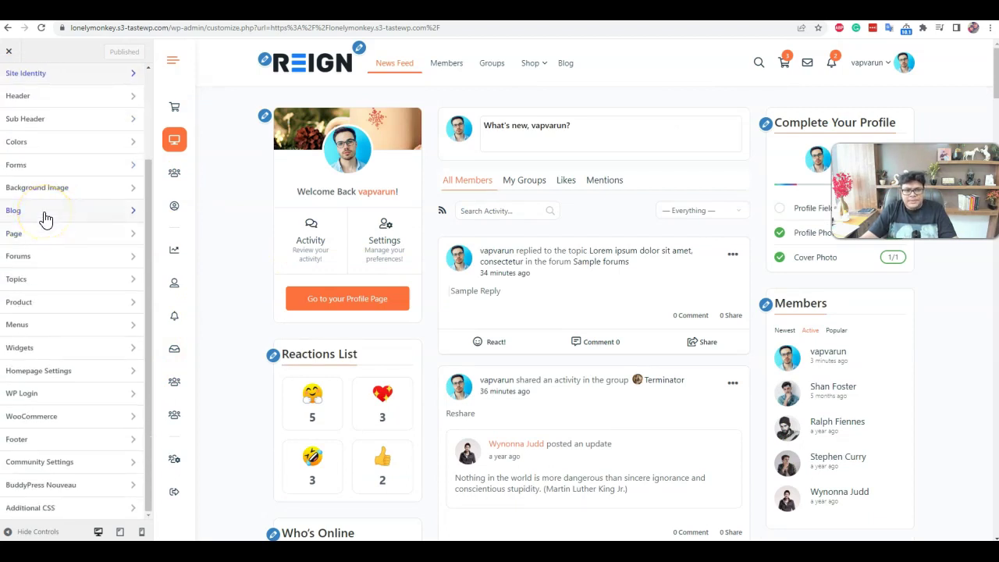
scroll(47, 219, up, 2)
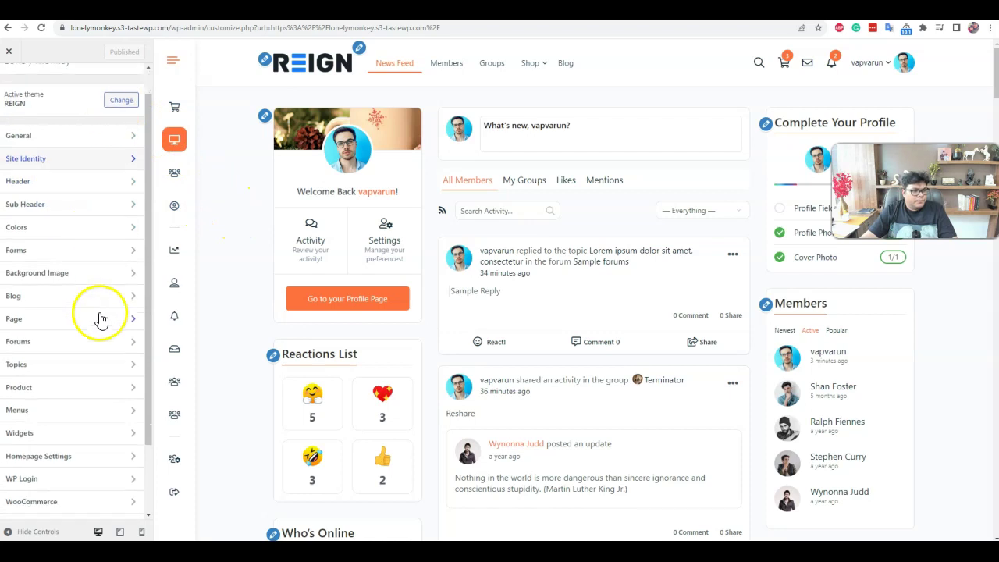
scroll(100, 323, down, 3)
scroll(92, 312, up, 3)
scroll(92, 306, up, 1)
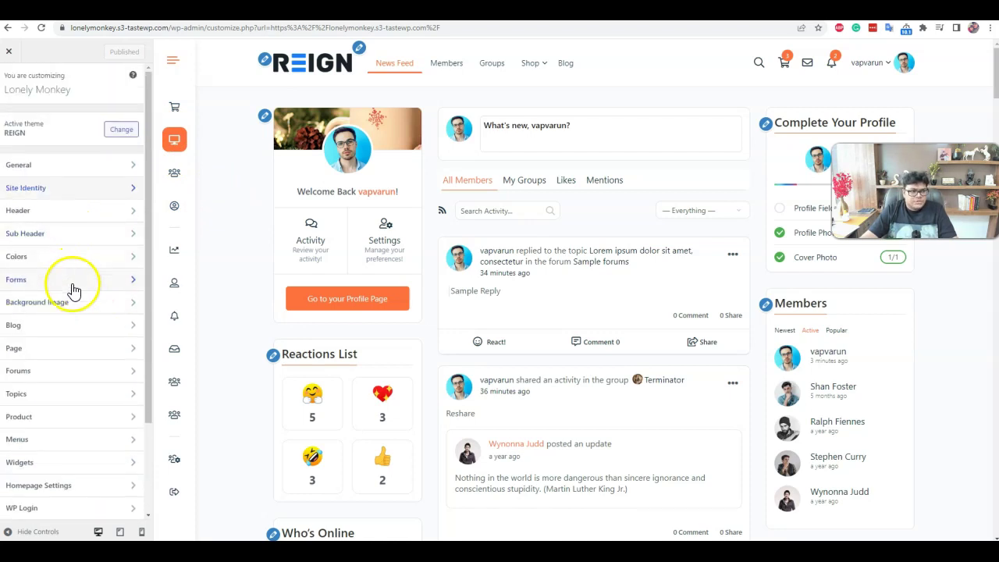